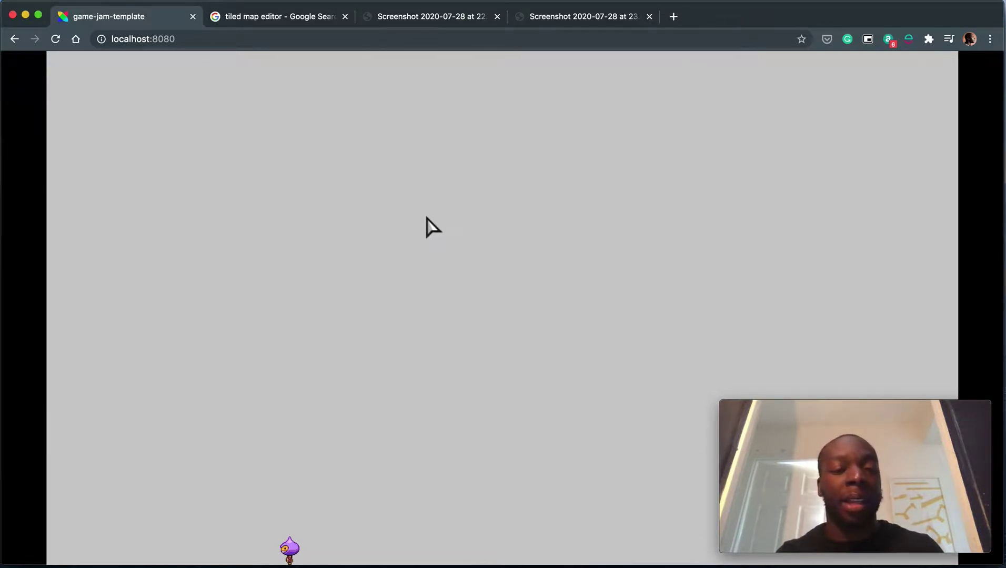
- Walk the game sprite left and right along the floor and make it jump once
{"action": "key", "text": "Left"}
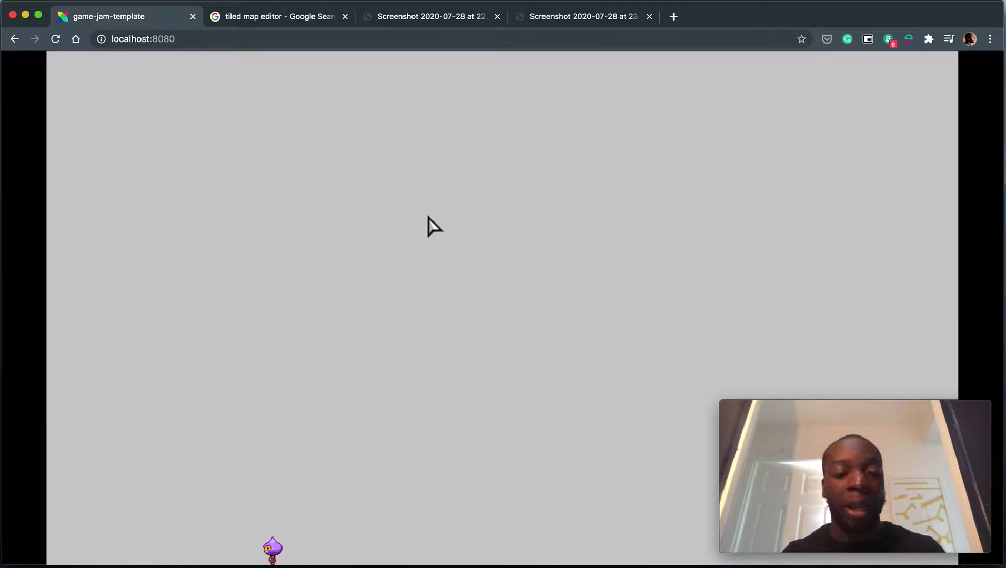
{"action": "key", "text": "Right"}
{"action": "key", "text": "Left"}
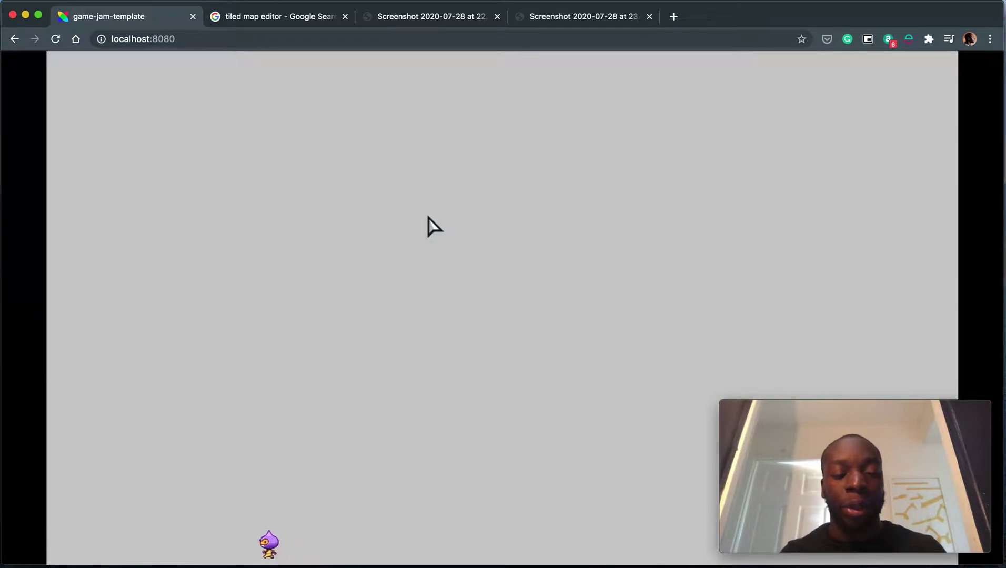
{"action": "key", "text": "Up"}
{"action": "key", "text": "Left"}
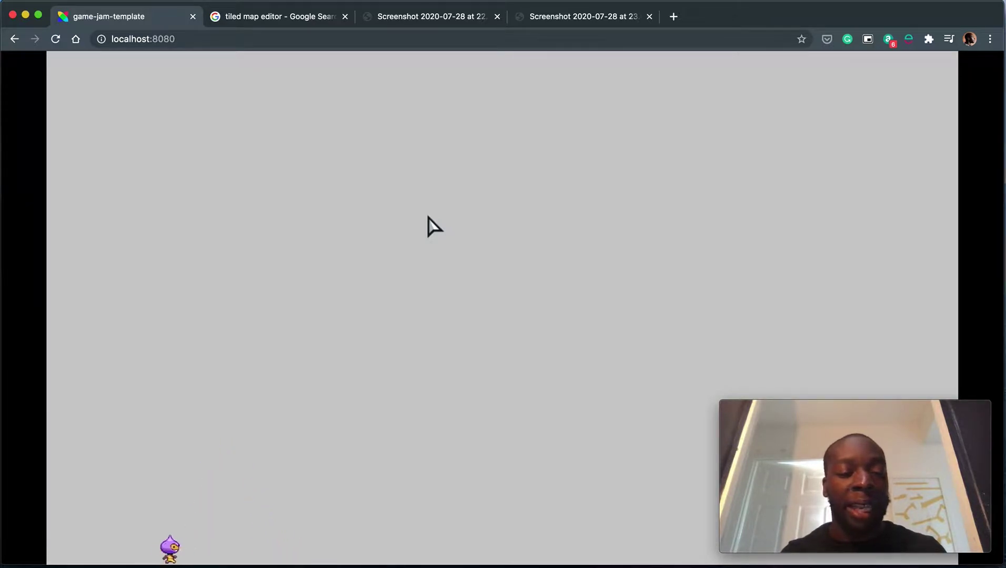
{"action": "key", "text": "Right"}
- Walk the sprite to the left wall, jump while moving right, then go to the 'tiled map editor' search results
{"action": "key", "text": "Left"}
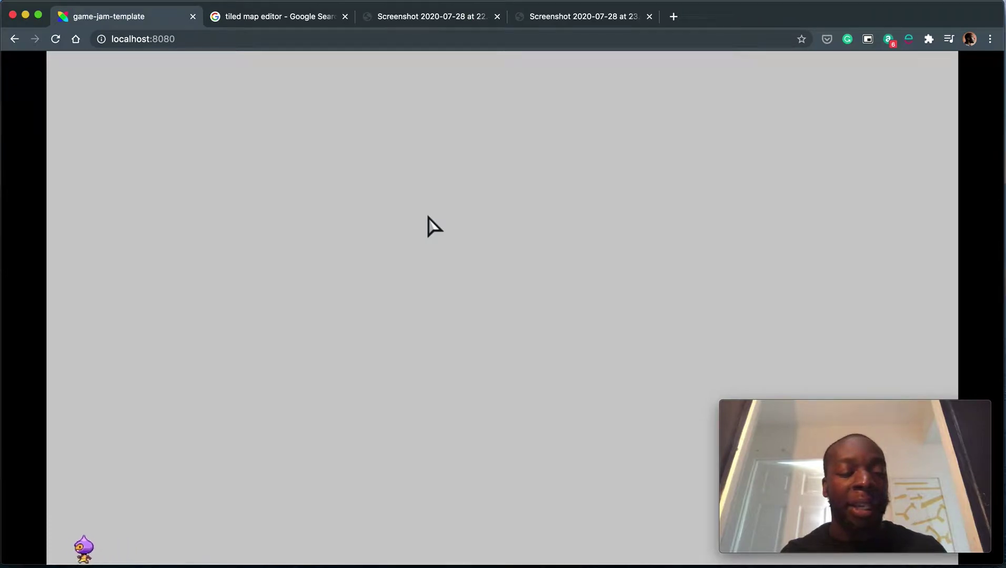
{"action": "key", "text": "Right"}
{"action": "key", "text": "Up"}
{"action": "key", "text": "Right"}
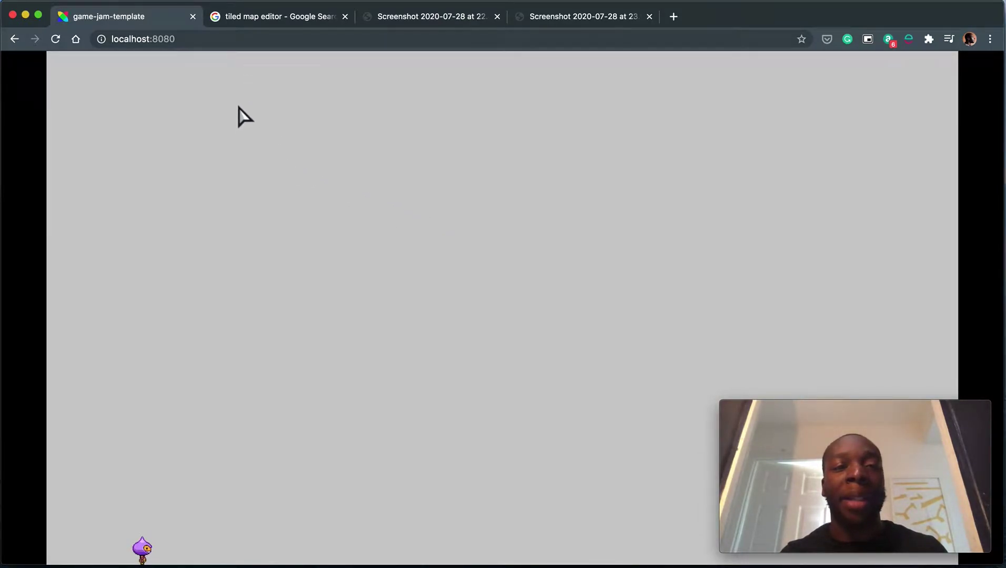
{"action": "left_click", "coordinate": [280, 18]}
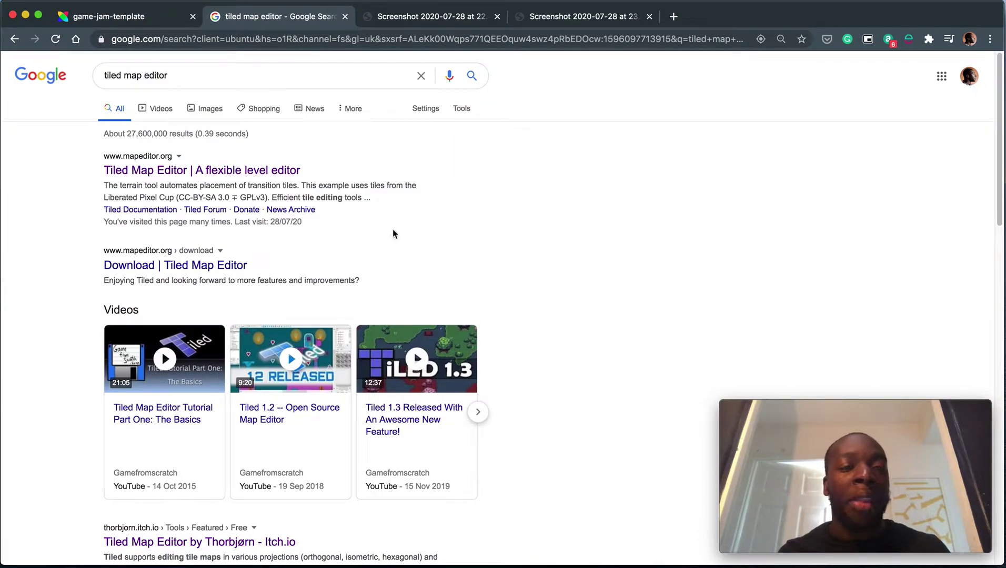
- Open the official mapeditor.org result and follow its itch.io download link
{"action": "scroll", "coordinate": [263, 236], "scroll_direction": "down", "scroll_amount": 4}
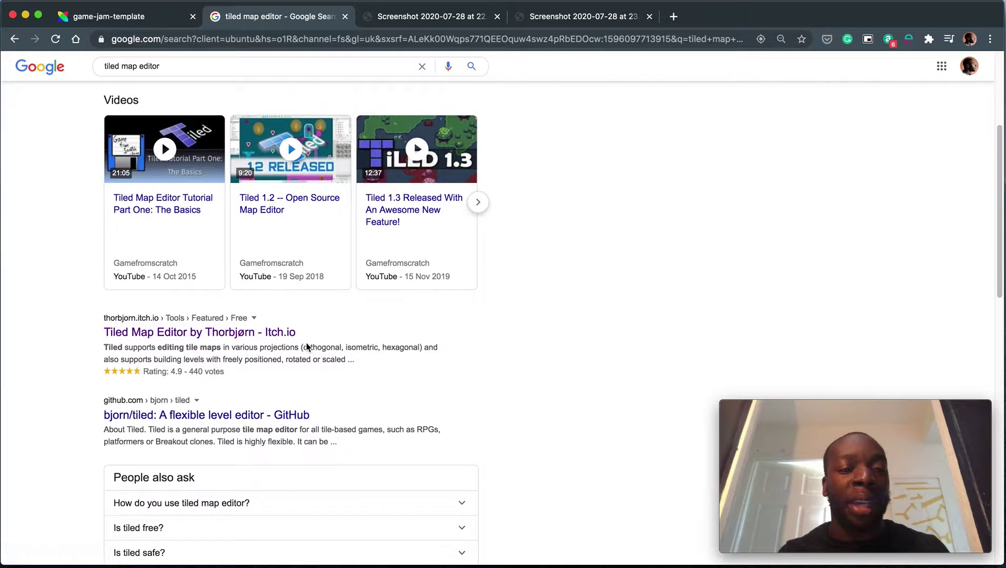
{"action": "scroll", "coordinate": [308, 347], "scroll_direction": "up", "scroll_amount": 4}
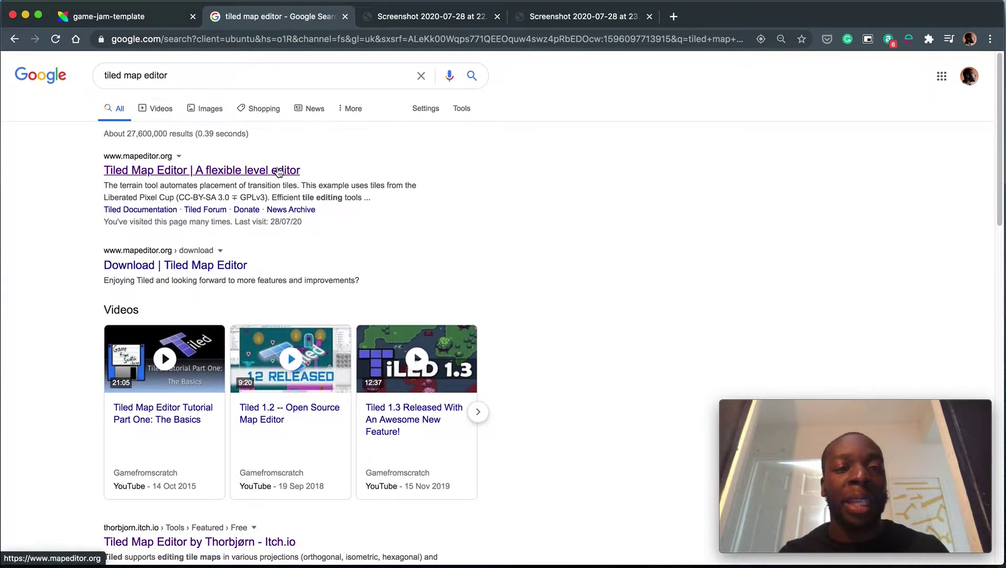
{"action": "left_click", "coordinate": [279, 171]}
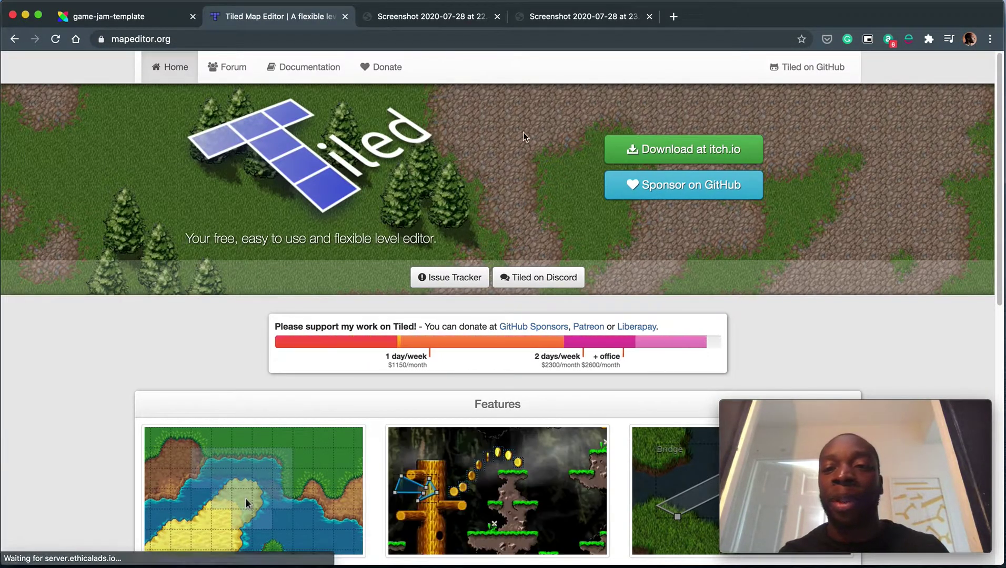
{"action": "left_click", "coordinate": [714, 152]}
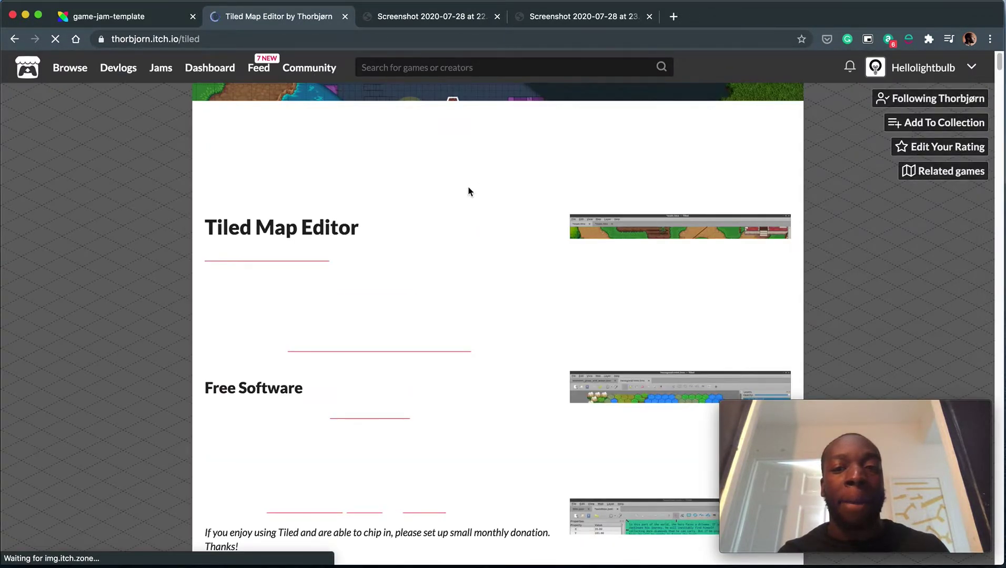
- Choose Download Now and skip payment with 'No thanks, just take me to the downloads'
{"action": "scroll", "coordinate": [467, 191], "scroll_direction": "down", "scroll_amount": 7}
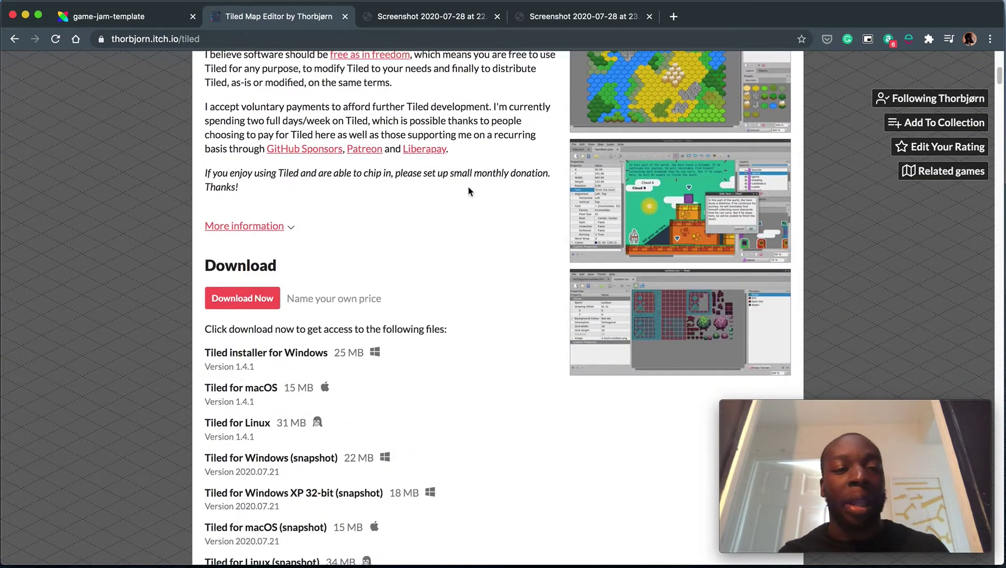
{"action": "left_click", "coordinate": [237, 298]}
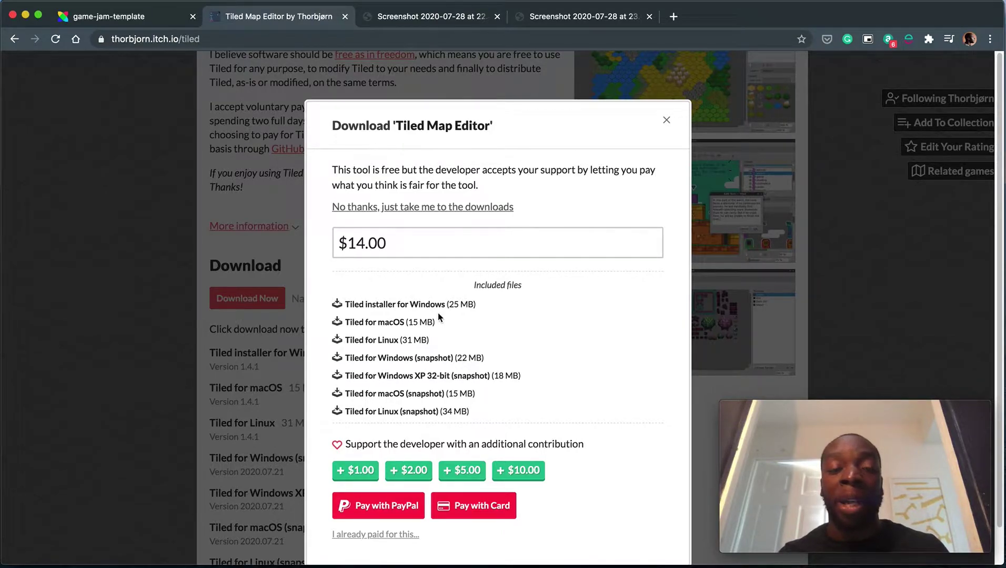
{"action": "left_click", "coordinate": [418, 207]}
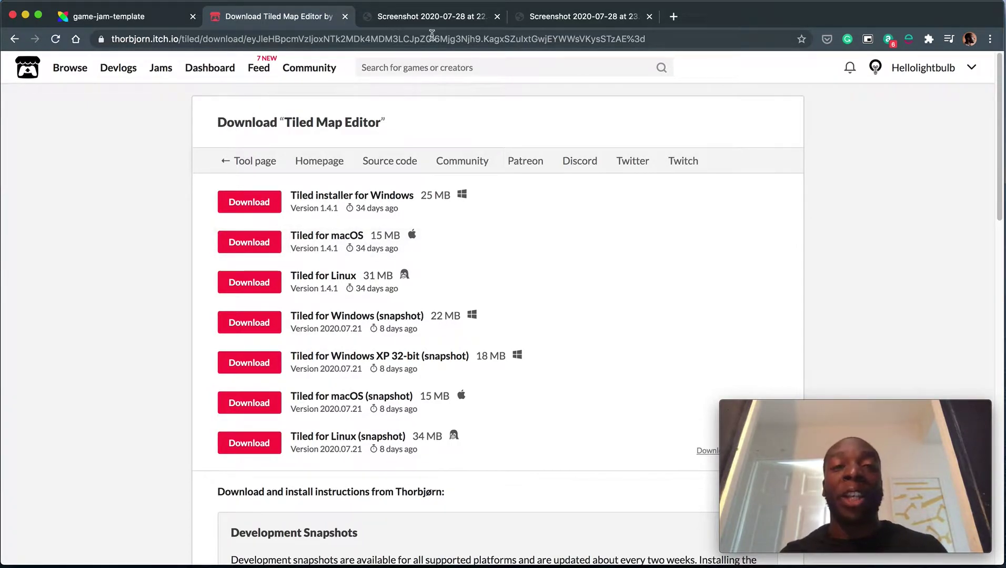
- View the macOS blocked-app warning and Security & Privacy screenshots
{"action": "left_click", "coordinate": [431, 16]}
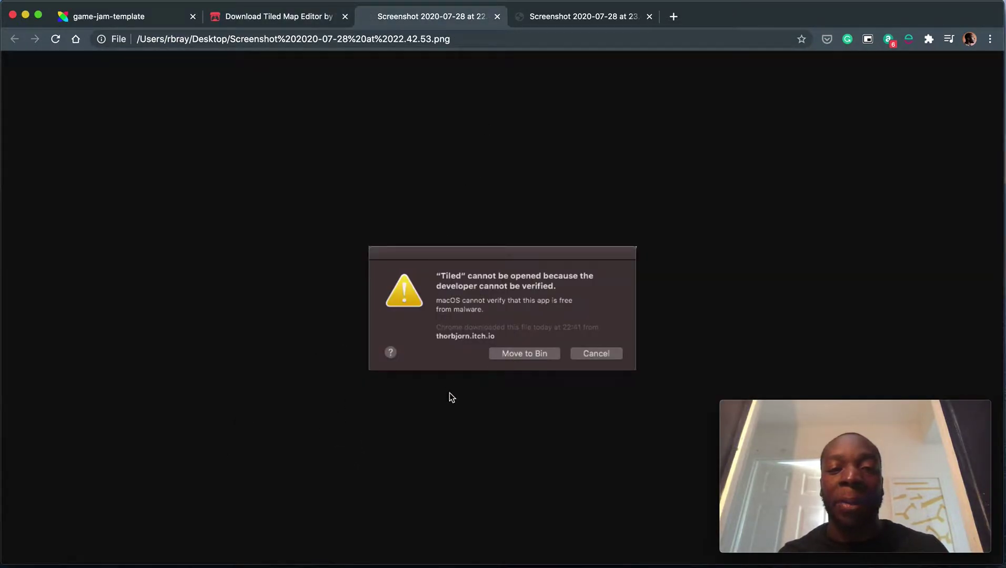
{"action": "left_click", "coordinate": [583, 20]}
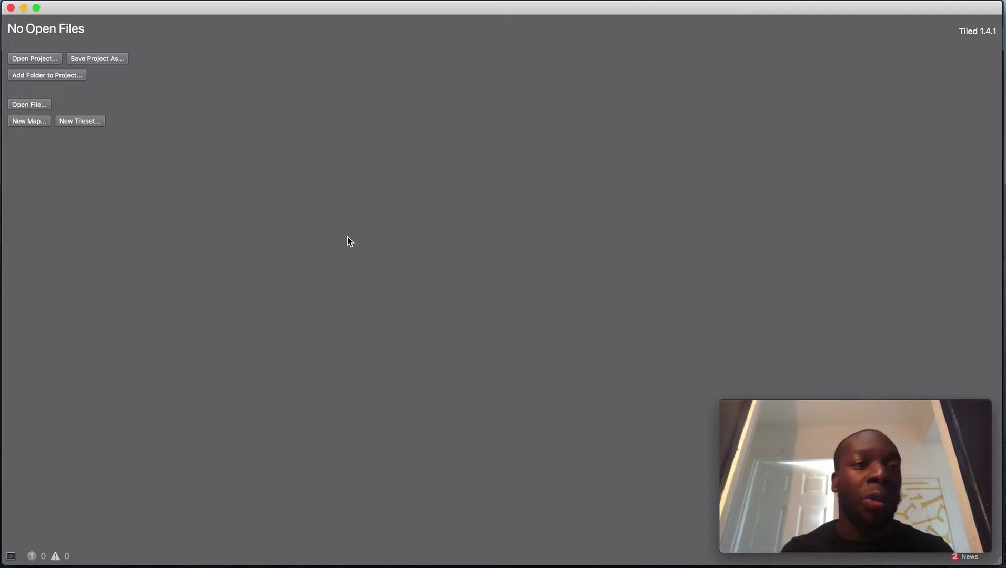
- Create a new orthogonal 80×45-tile map with 16×16 px tiles and proceed to Save As
{"action": "left_click", "coordinate": [35, 123]}
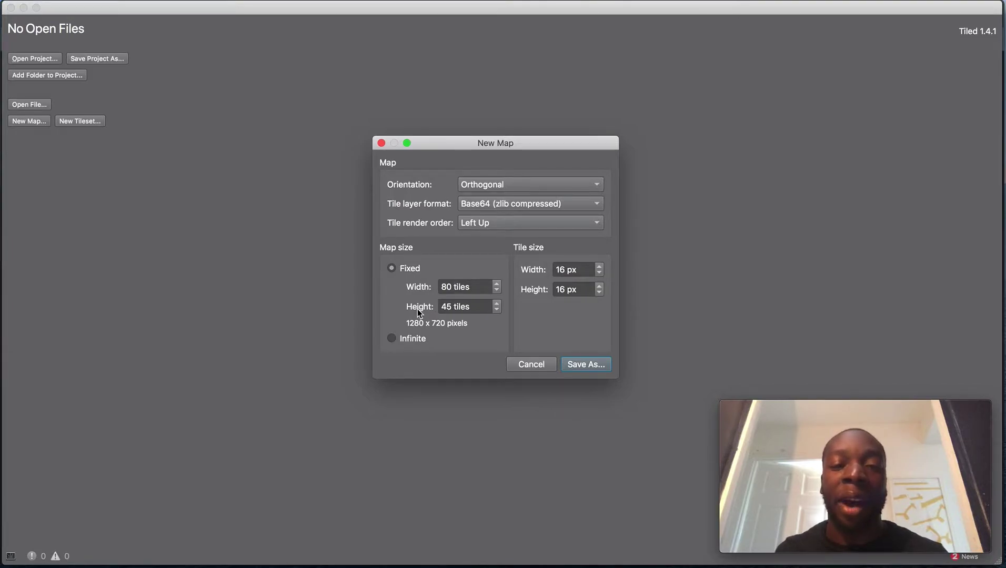
{"action": "left_click", "coordinate": [592, 363]}
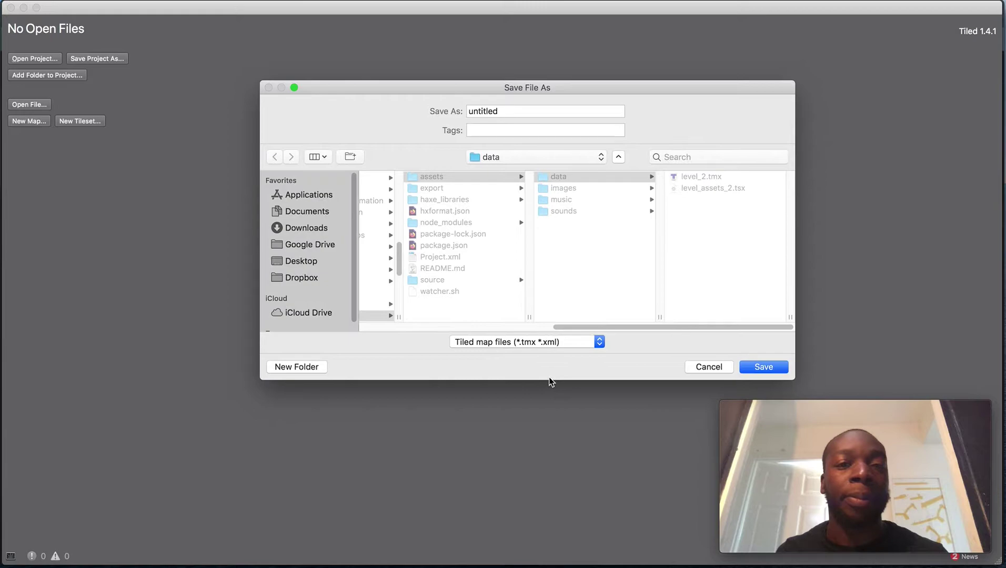
- Save the map as levelOne.tmx in the game-jam-template/assets/data folder
{"action": "type", "text": "le"}
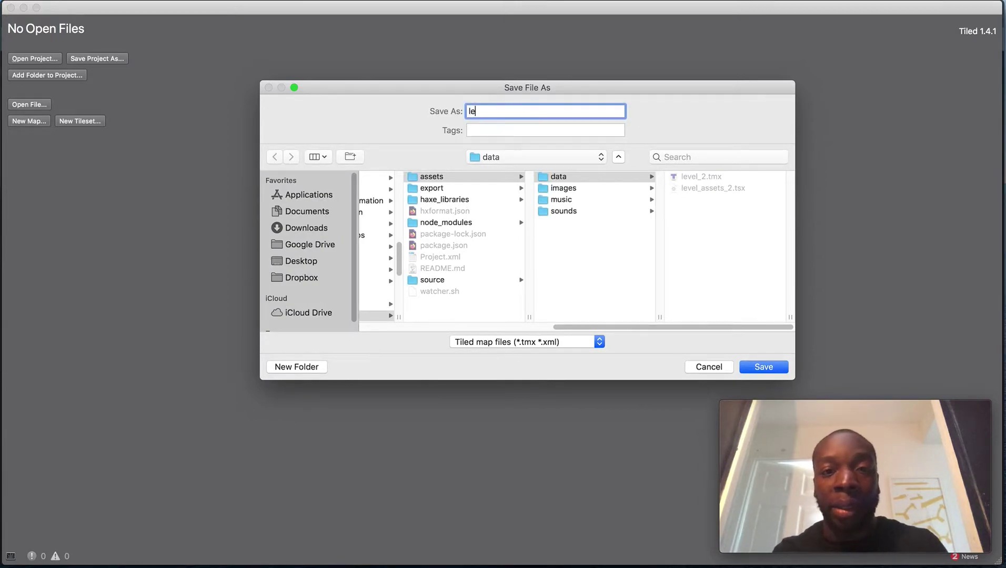
{"action": "type", "text": "velOne"}
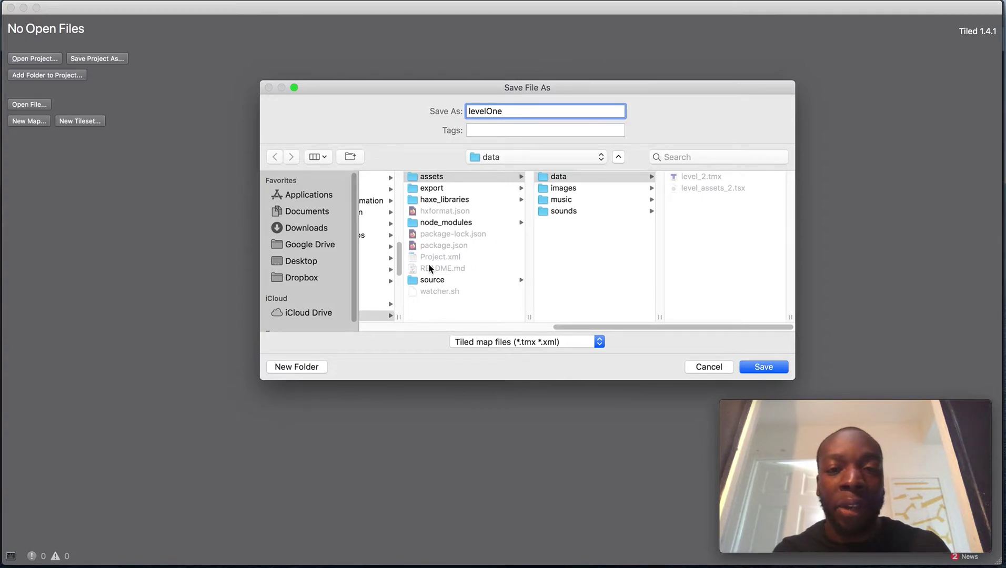
{"action": "scroll", "coordinate": [504, 260], "scroll_direction": "left", "scroll_amount": 5}
{"action": "scroll", "coordinate": [499, 260], "scroll_direction": "down", "scroll_amount": 10}
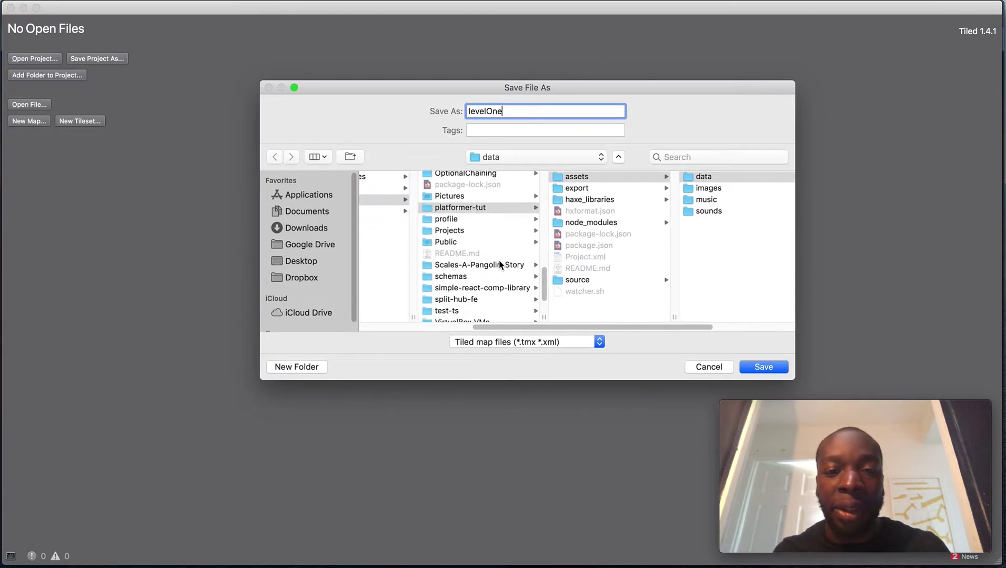
{"action": "scroll", "coordinate": [499, 262], "scroll_direction": "up", "scroll_amount": 10}
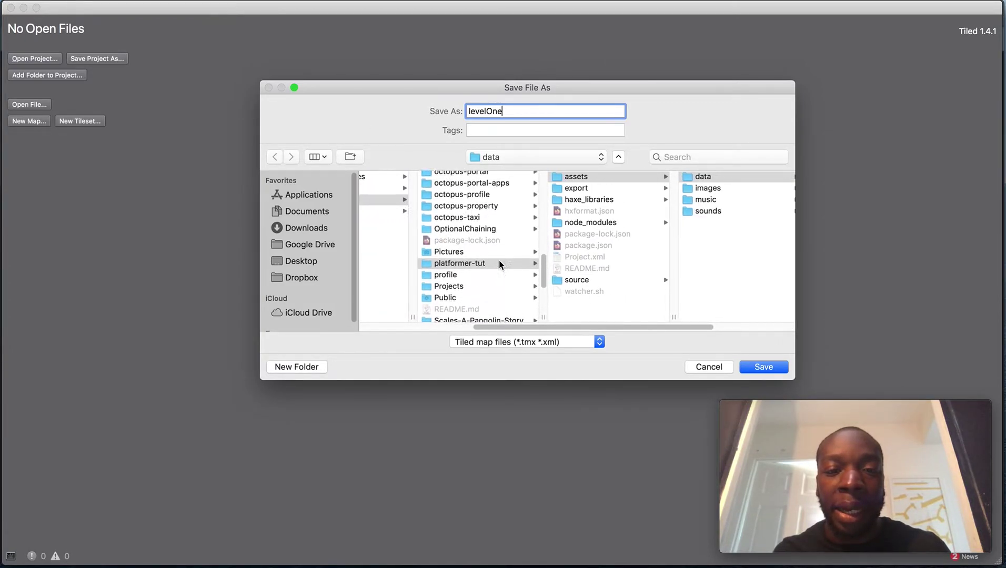
{"action": "scroll", "coordinate": [500, 264], "scroll_direction": "down", "scroll_amount": 1}
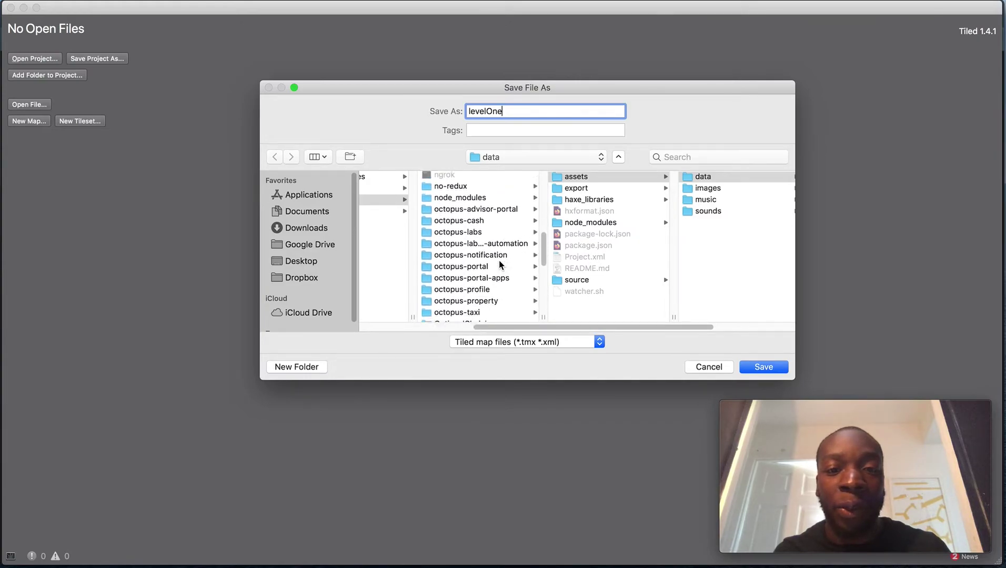
{"action": "scroll", "coordinate": [500, 264], "scroll_direction": "up", "scroll_amount": 8}
{"action": "scroll", "coordinate": [498, 247], "scroll_direction": "up", "scroll_amount": 2}
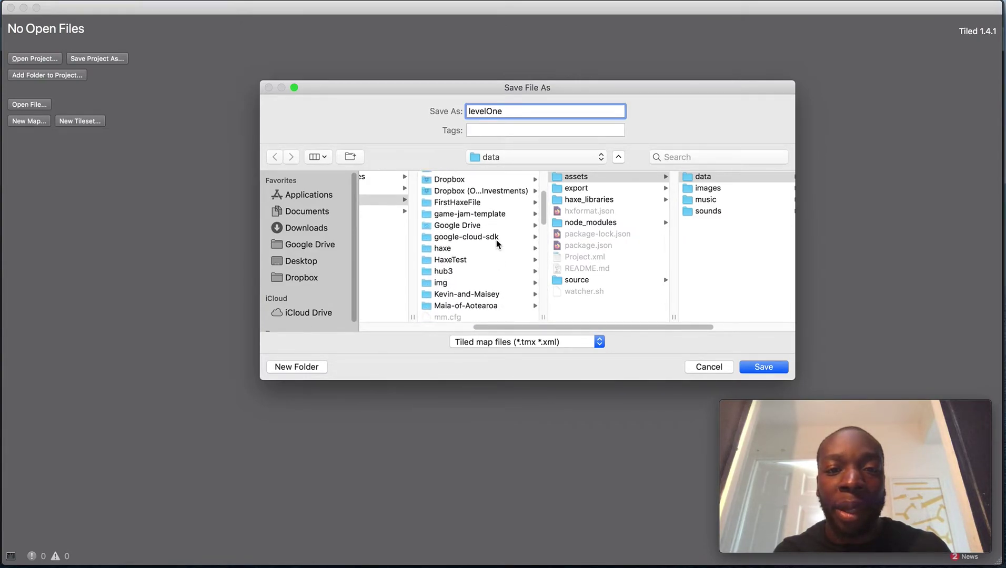
{"action": "left_click", "coordinate": [497, 223]}
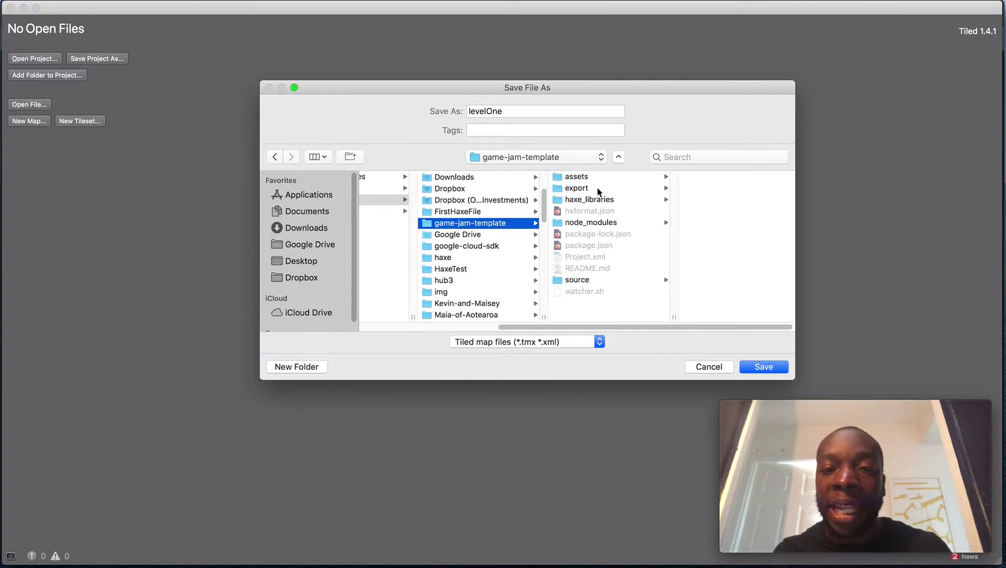
{"action": "left_click", "coordinate": [598, 177]}
{"action": "left_click", "coordinate": [688, 179]}
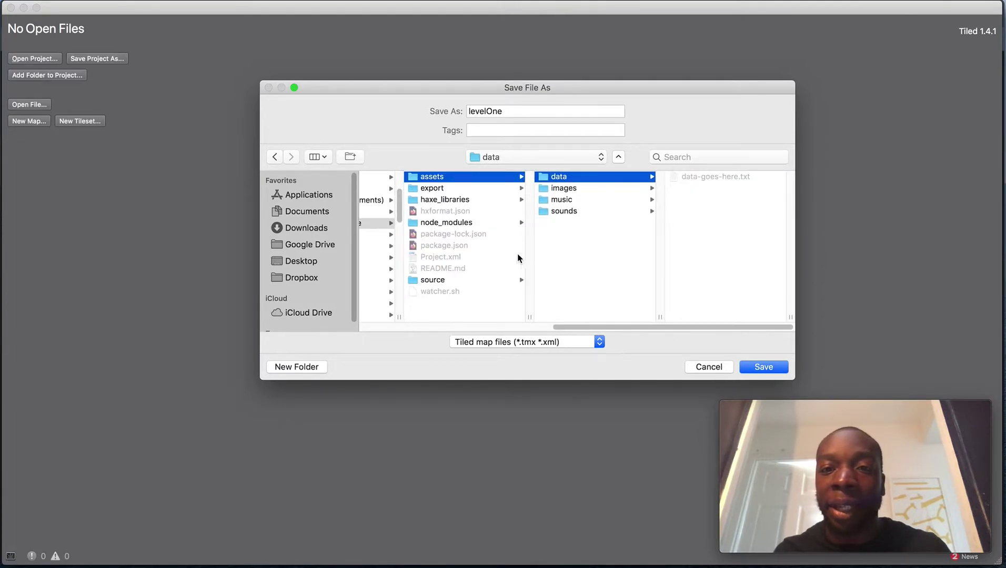
{"action": "left_click", "coordinate": [773, 367]}
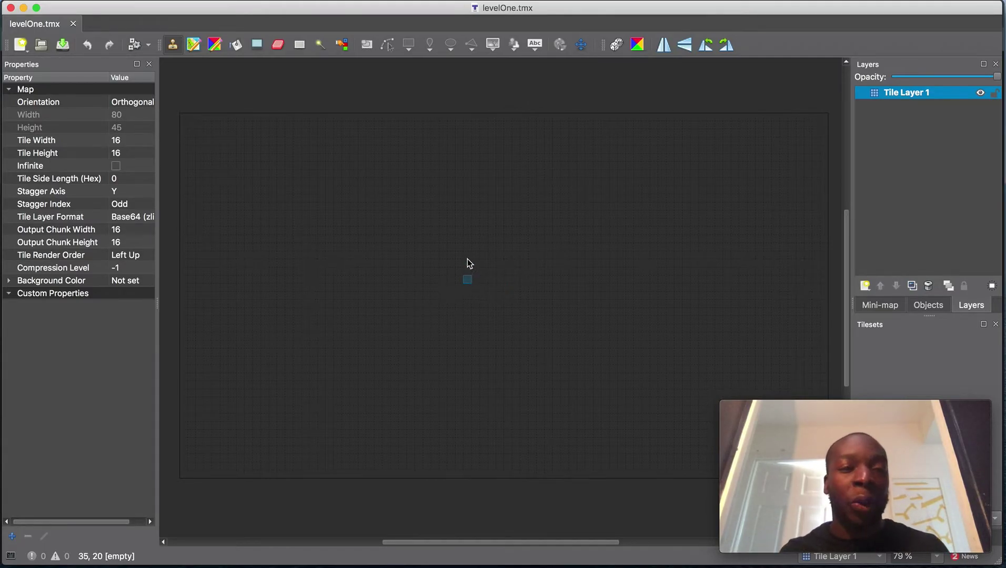
- Delete the default Tile Layer 1 and add a new object layer in its place
{"action": "scroll", "coordinate": [409, 287], "scroll_direction": "down", "scroll_amount": 3, "text": "ctrl"}
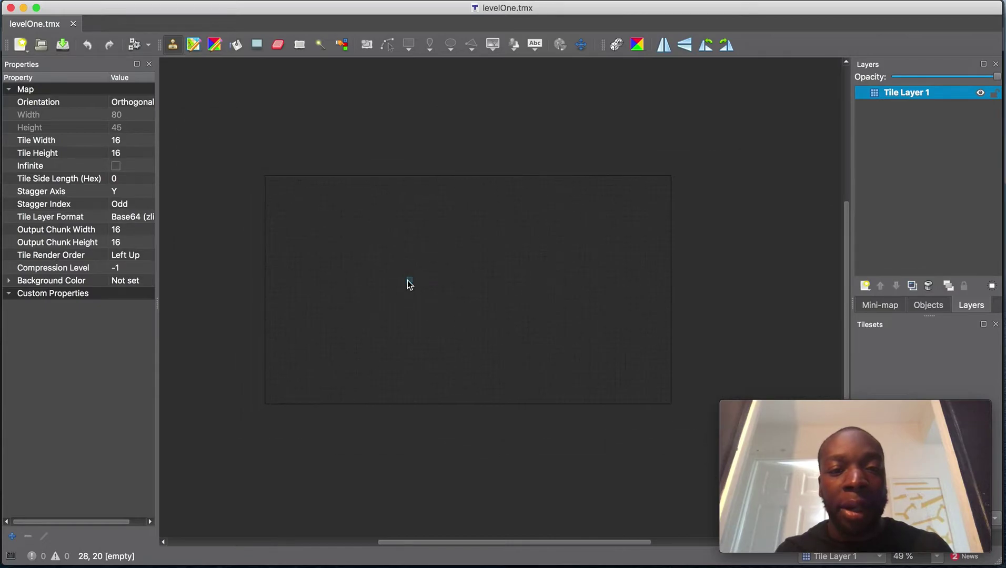
{"action": "scroll", "coordinate": [409, 285], "scroll_direction": "up", "scroll_amount": 3, "text": "ctrl"}
{"action": "scroll", "coordinate": [410, 284], "scroll_direction": "down", "scroll_amount": 3, "text": "ctrl"}
{"action": "scroll", "coordinate": [409, 284], "scroll_direction": "up", "scroll_amount": 3, "text": "ctrl"}
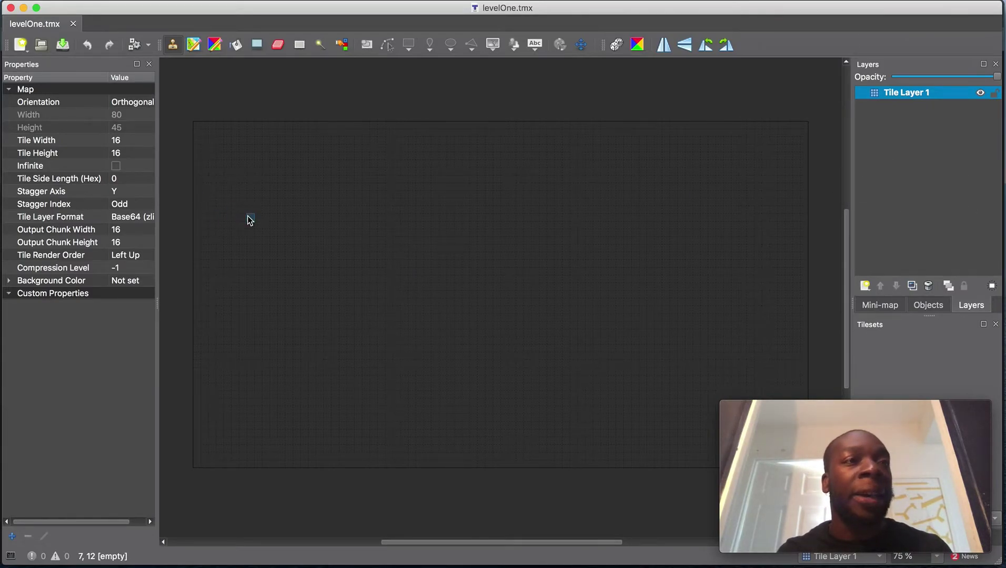
{"action": "left_click", "coordinate": [926, 93]}
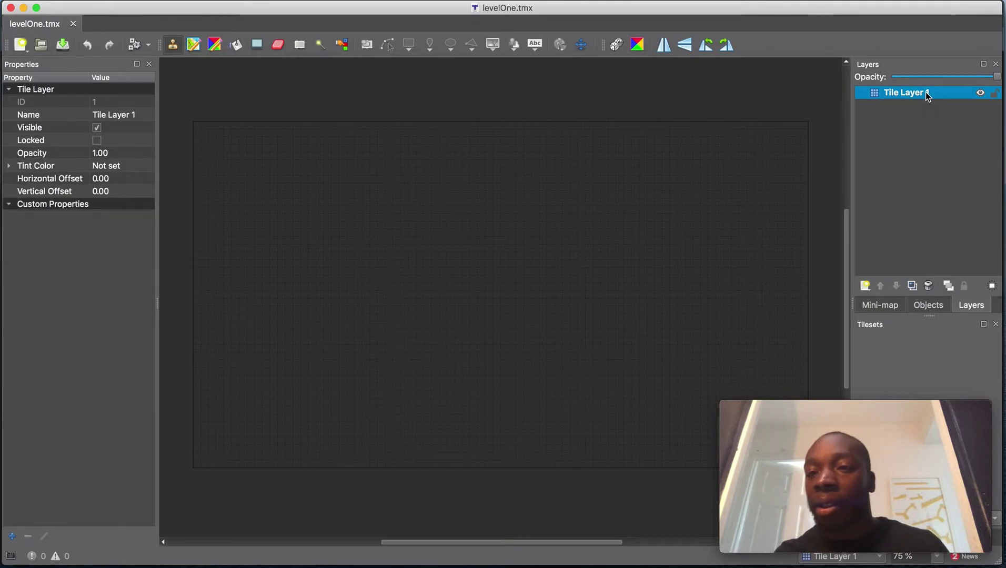
{"action": "key", "text": "Delete"}
{"action": "left_click", "coordinate": [867, 285]}
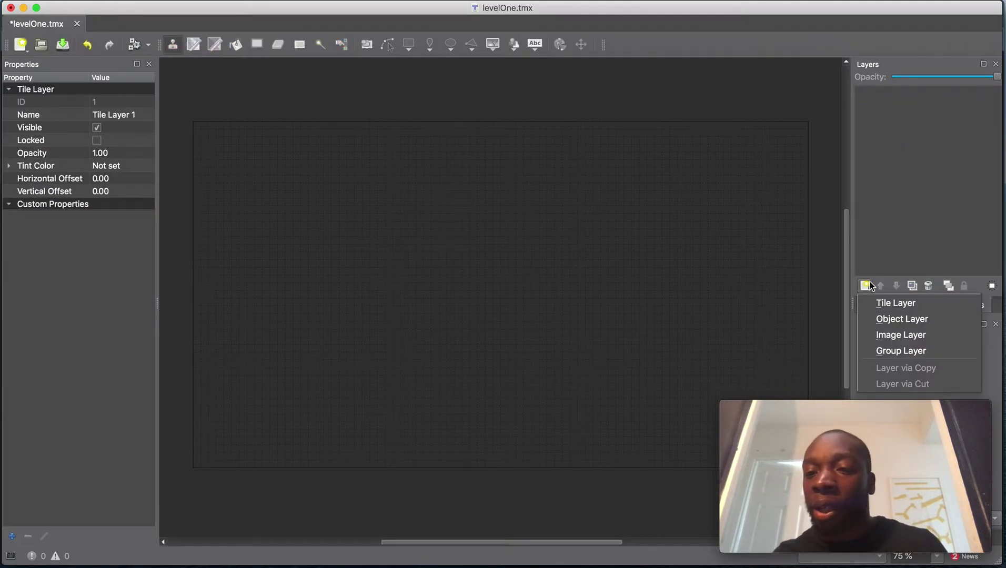
{"action": "left_click", "coordinate": [901, 319]}
- Name the new object layer 'platforms' and add a second object layer
{"action": "type", "text": "pl"}
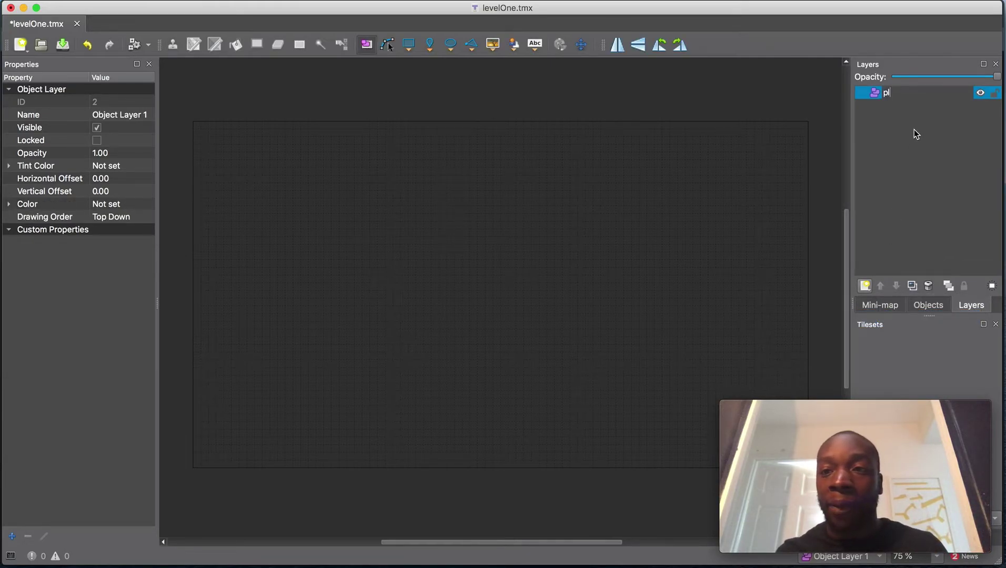
{"action": "type", "text": "atforms"}
{"action": "key", "text": "Return"}
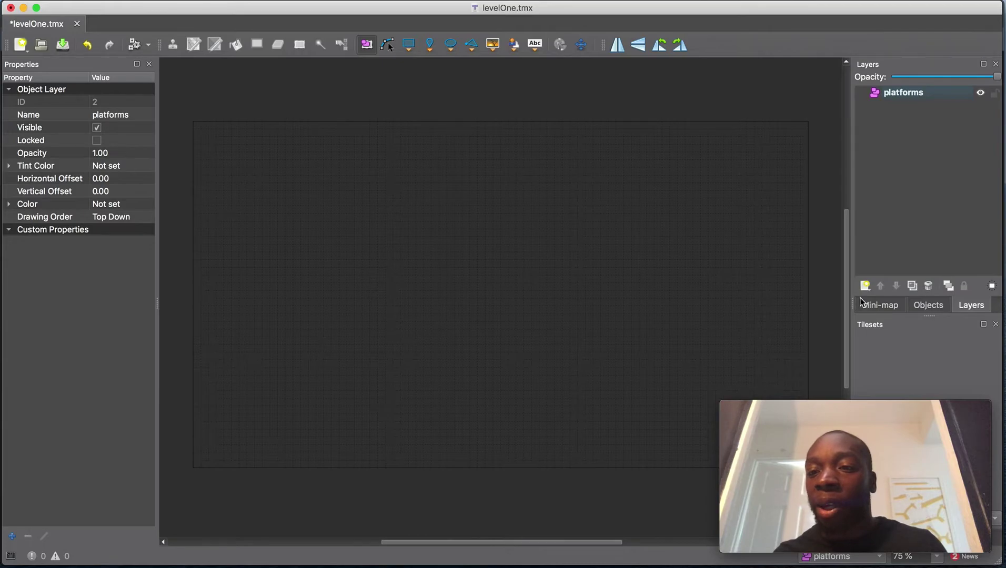
{"action": "left_click", "coordinate": [865, 286]}
{"action": "left_click", "coordinate": [894, 319]}
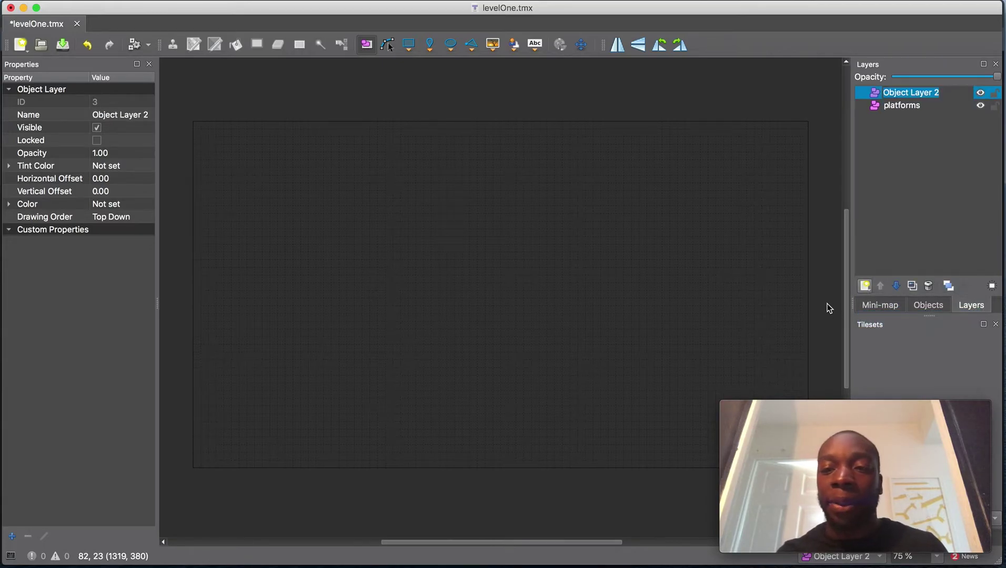
- Name the second layer 'helpers', fixing a typo, and make 'platforms' the active layer
{"action": "type", "text": "hel;pers"}
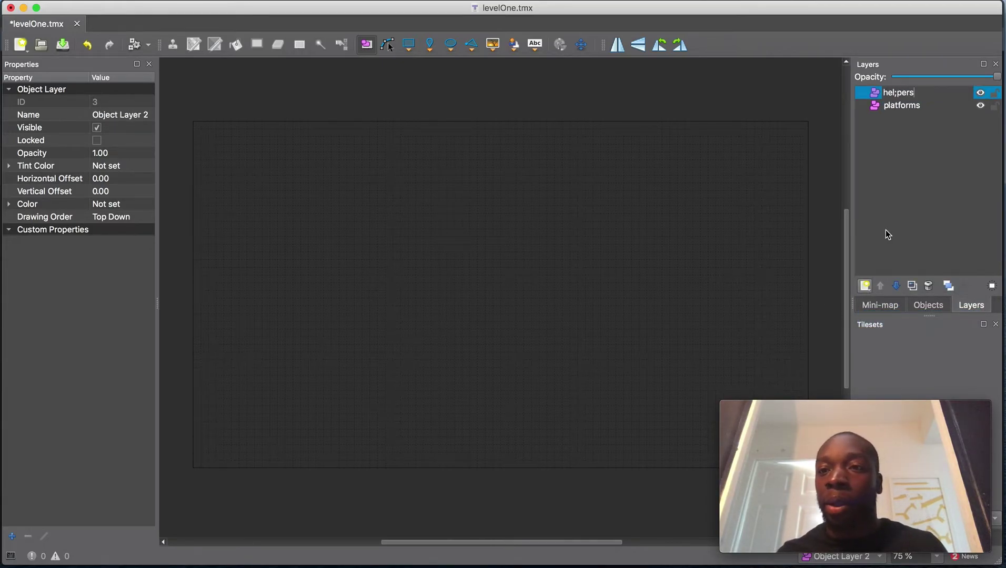
{"action": "double_click", "coordinate": [909, 93]}
{"action": "key", "text": "BackSpace"}
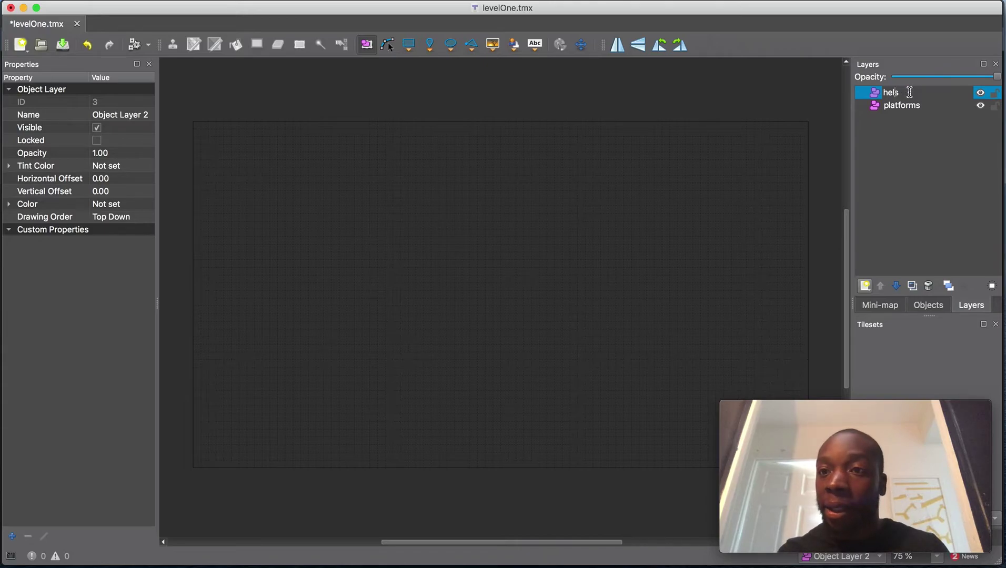
{"action": "type", "text": "pers"}
{"action": "key", "text": "Return"}
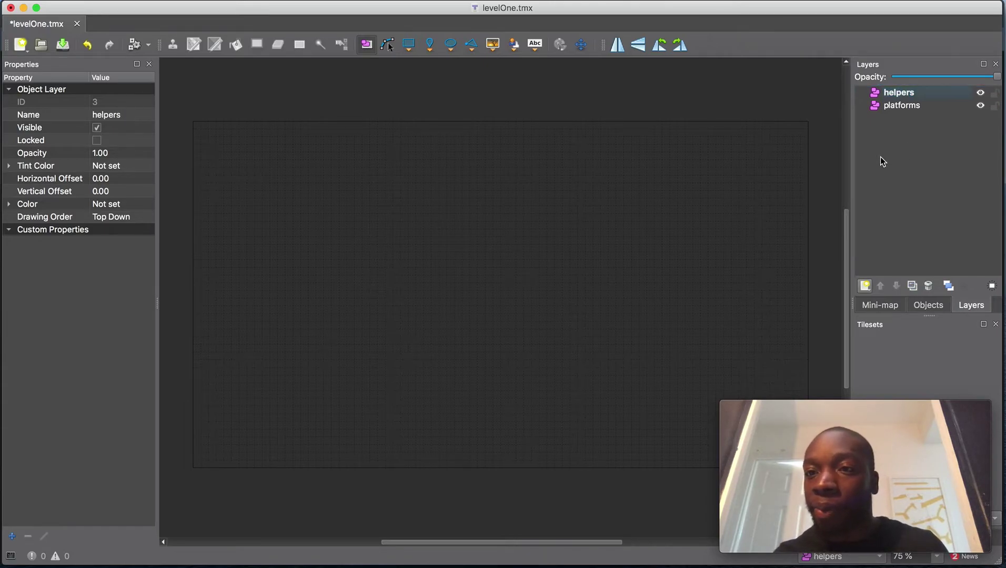
{"action": "left_click", "coordinate": [899, 106]}
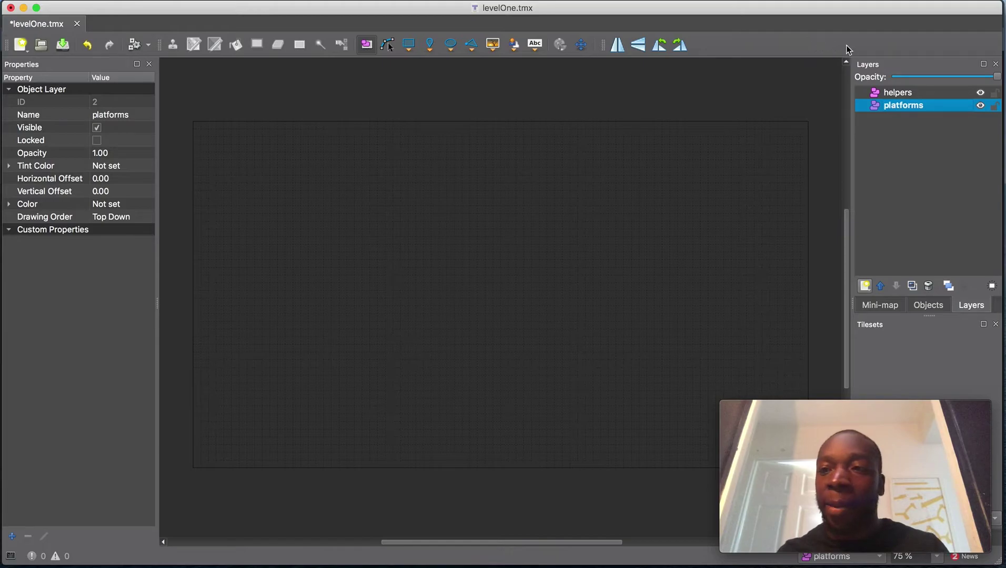
{"action": "left_click_drag", "start_coordinate": [1001, 135], "coordinate": [726, 145]}
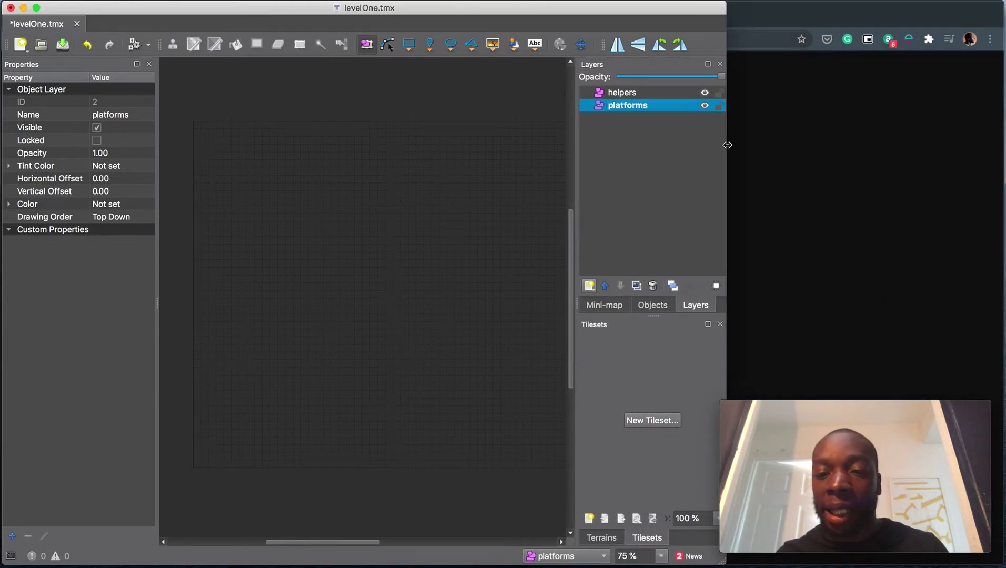
- Create a Collection of Images tileset named levelAssets and save it as levelAssets.tsx in the data folder
{"action": "left_click", "coordinate": [635, 420]}
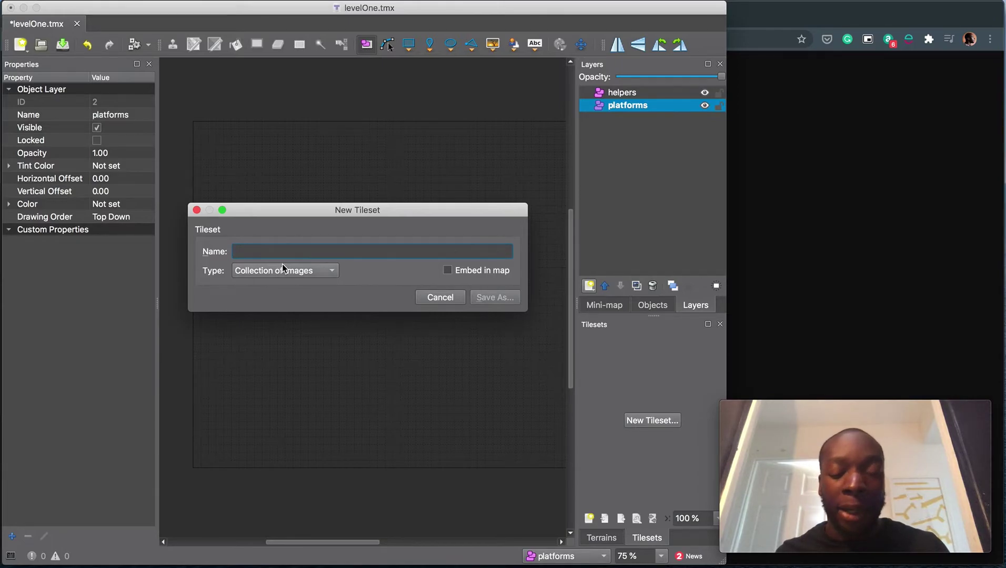
{"action": "type", "text": "levelAssets"}
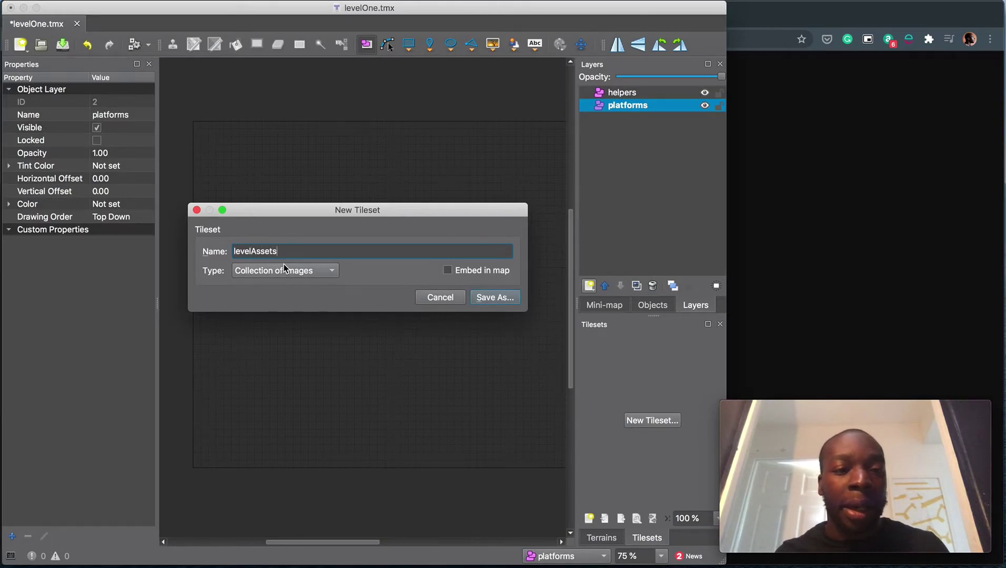
{"action": "left_click", "coordinate": [270, 273]}
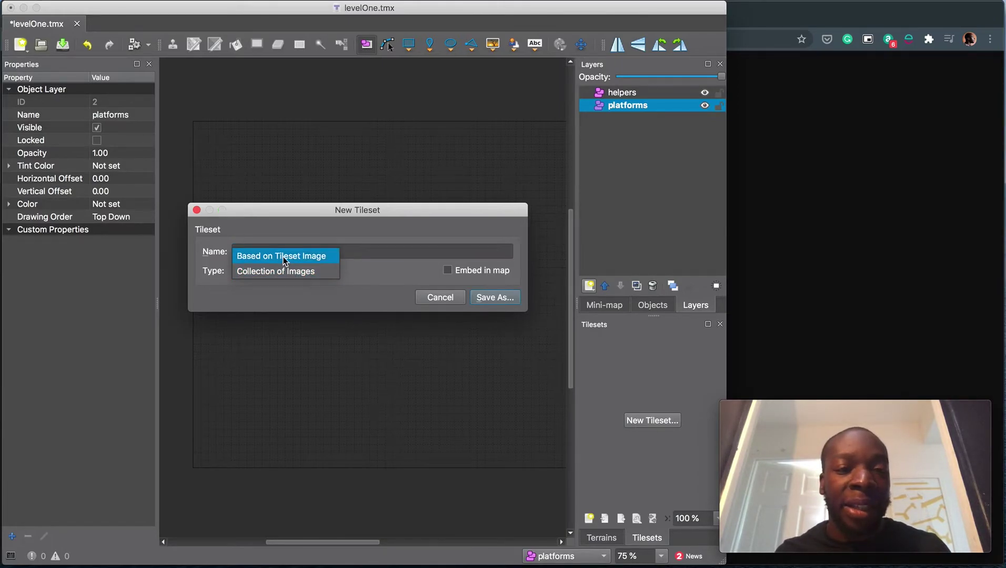
{"action": "left_click", "coordinate": [274, 254]}
{"action": "left_click", "coordinate": [282, 276]}
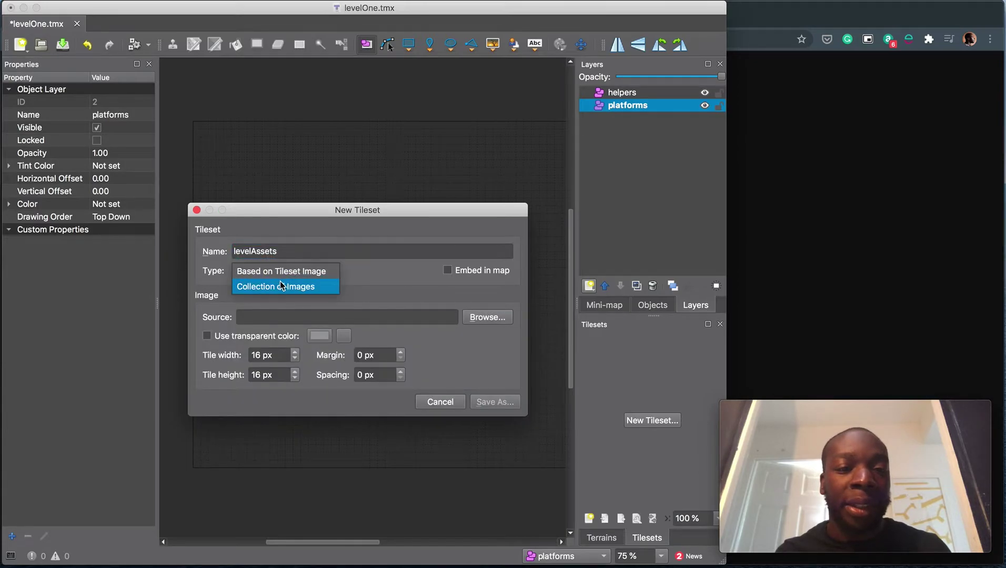
{"action": "left_click", "coordinate": [283, 286]}
{"action": "left_click", "coordinate": [510, 296]}
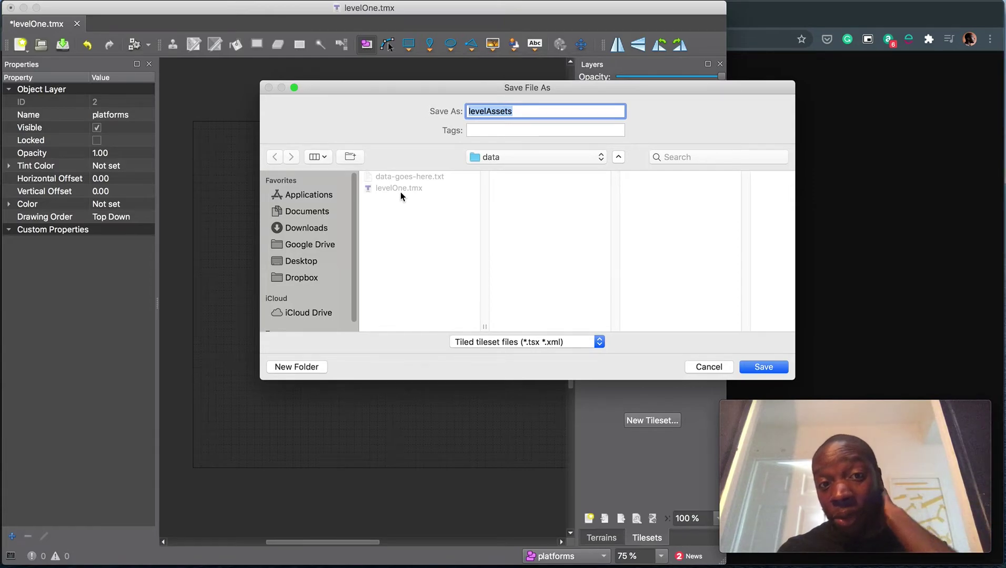
{"action": "left_click", "coordinate": [762, 366]}
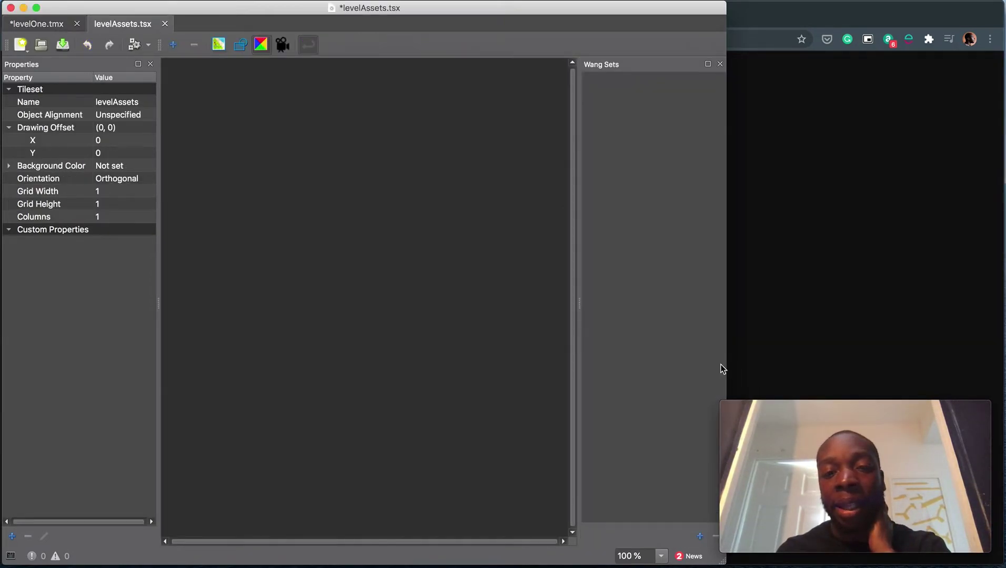
{"action": "left_click", "coordinate": [173, 44]}
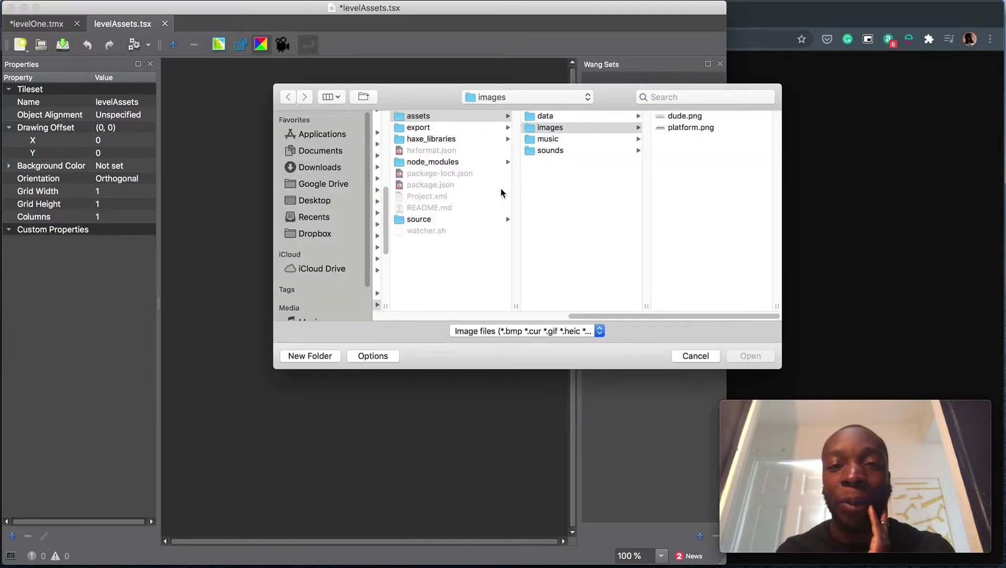
- Add game-jam-template/assets/images/platform.png as a tile in the levelAssets tileset
{"action": "scroll", "coordinate": [500, 192], "scroll_direction": "left", "scroll_amount": 5}
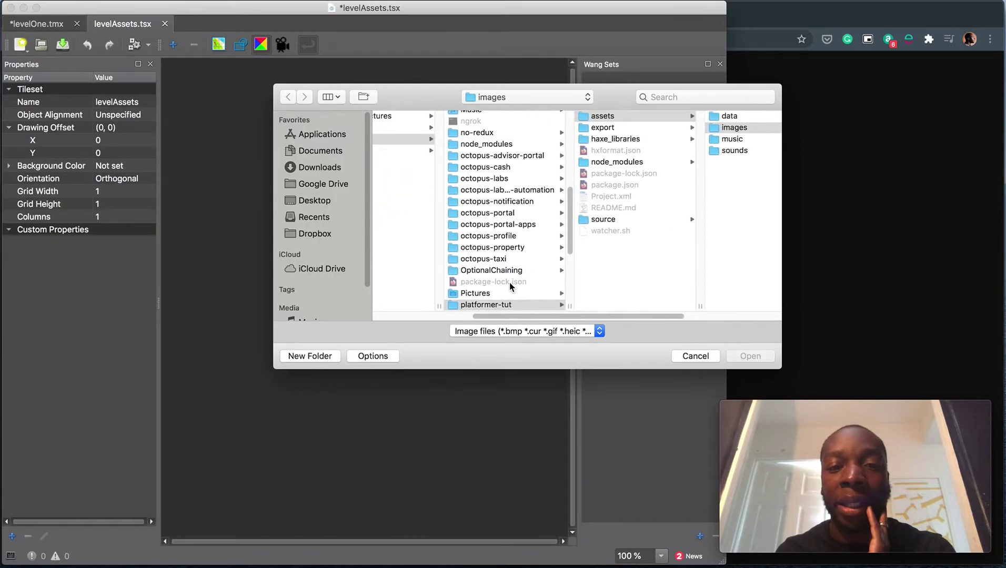
{"action": "scroll", "coordinate": [509, 282], "scroll_direction": "up", "scroll_amount": 6}
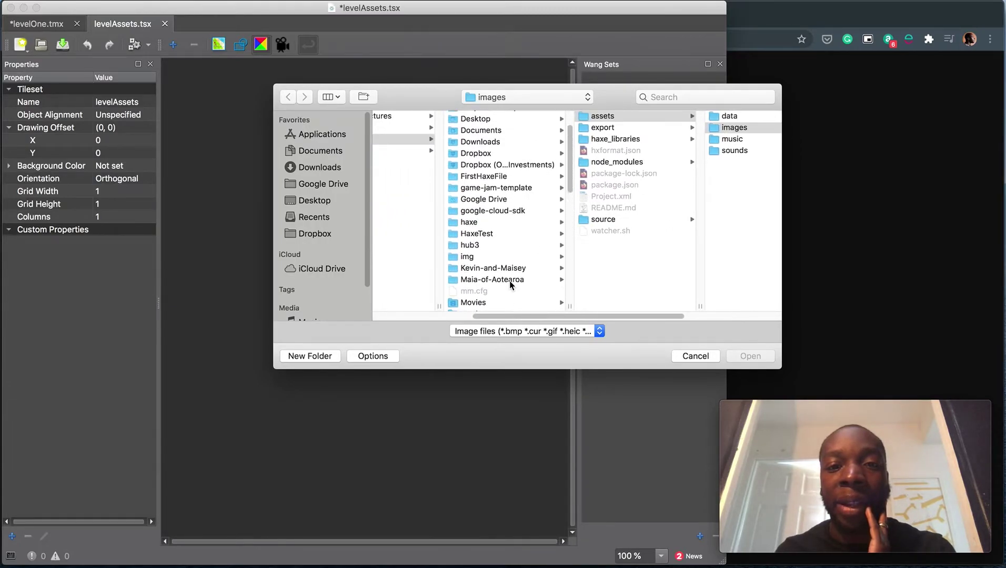
{"action": "left_click", "coordinate": [511, 188]}
{"action": "left_click", "coordinate": [651, 118]}
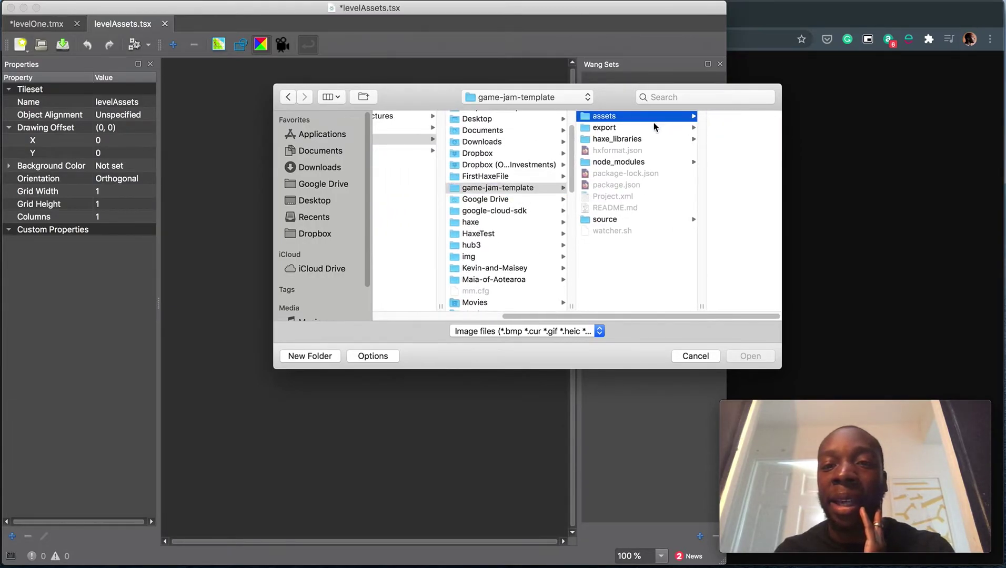
{"action": "left_click", "coordinate": [674, 128]}
{"action": "left_click", "coordinate": [707, 129]}
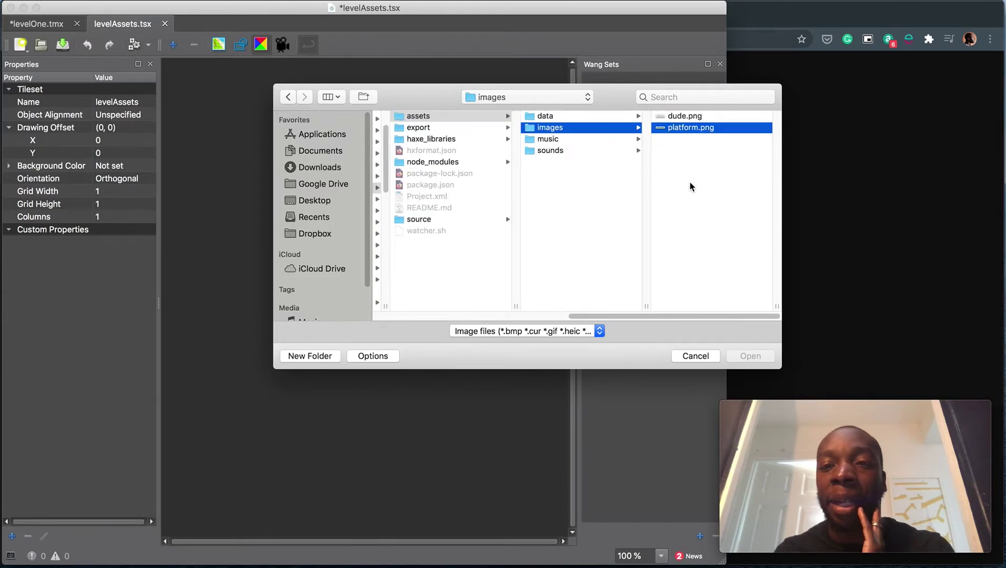
{"action": "left_click", "coordinate": [756, 357]}
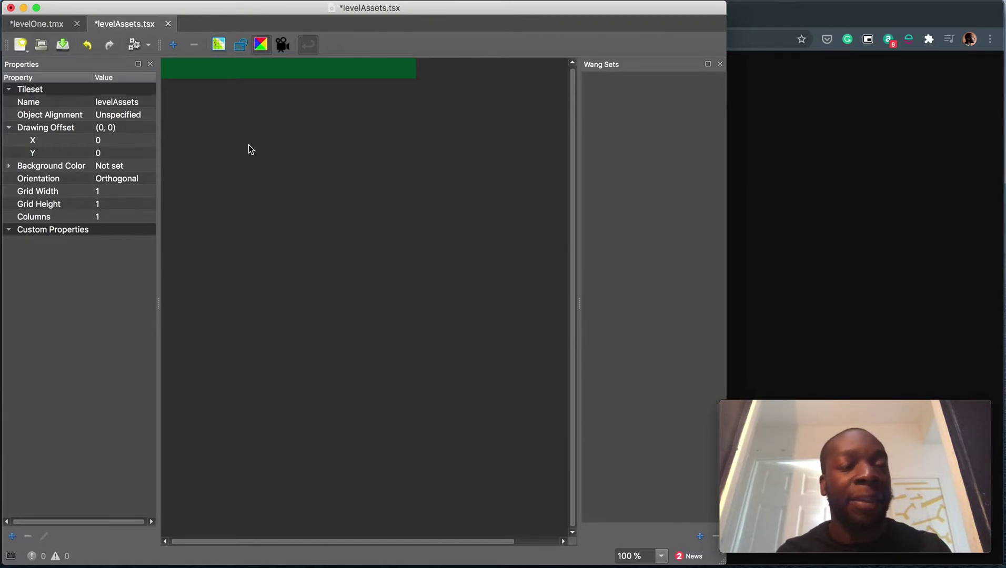
- Save the levelAssets tileset, then save the levelOne map
{"action": "key", "text": "super+s"}
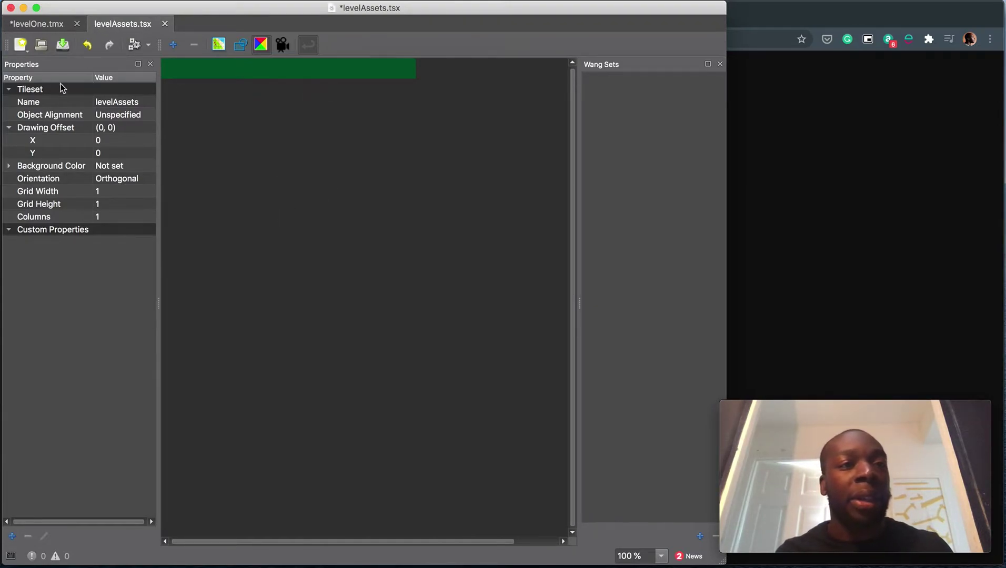
{"action": "left_click", "coordinate": [51, 24]}
{"action": "key", "text": "super+s"}
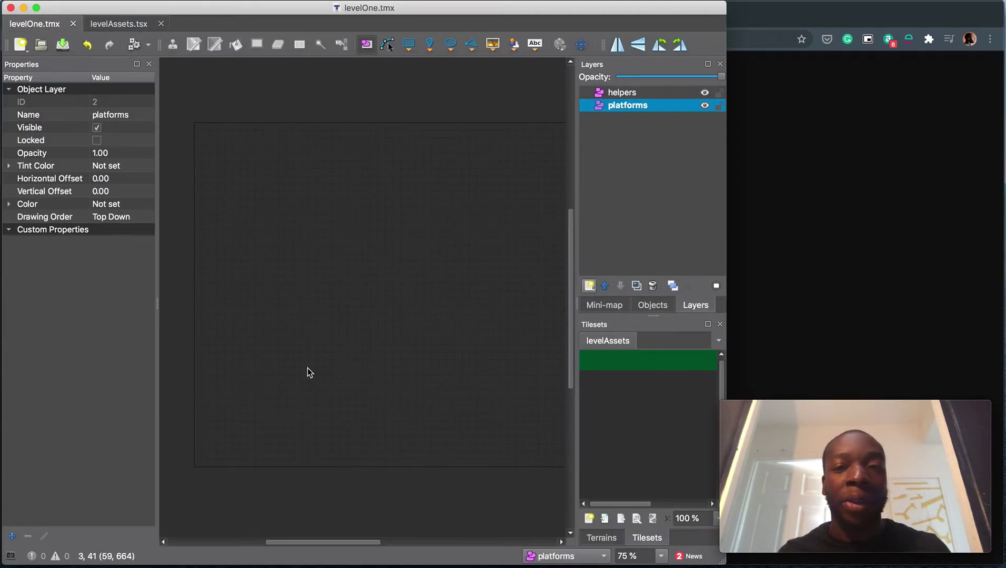
- Draw a rectangle object on the helpers layer near the map's bottom-left corner
{"action": "left_click", "coordinate": [614, 94]}
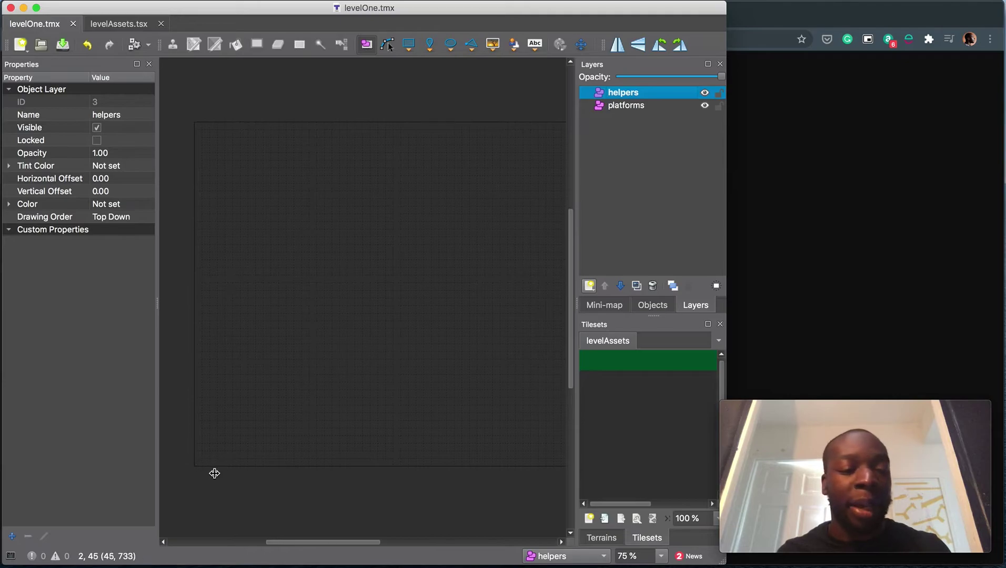
{"action": "scroll", "coordinate": [214, 474], "scroll_direction": "up", "scroll_amount": 5, "text": "ctrl"}
{"action": "scroll", "coordinate": [342, 234], "scroll_direction": "left", "scroll_amount": 3}
{"action": "left_click", "coordinate": [408, 44]}
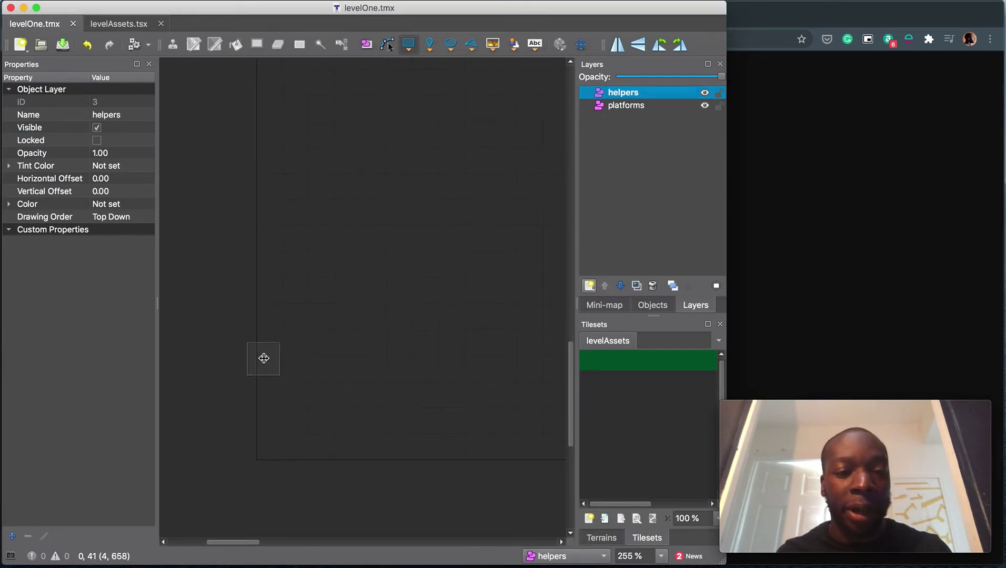
{"action": "left_click_drag", "start_coordinate": [274, 375], "coordinate": [339, 456]}
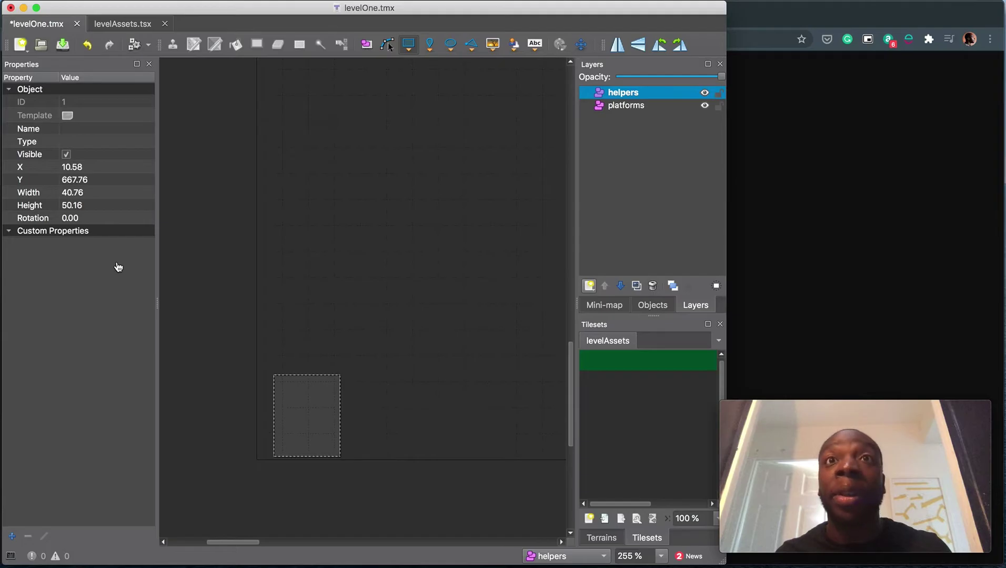
- Check the player's size in the code, then set the rectangle to width 32 and height 48
{"action": "key", "text": "super+Tab"}
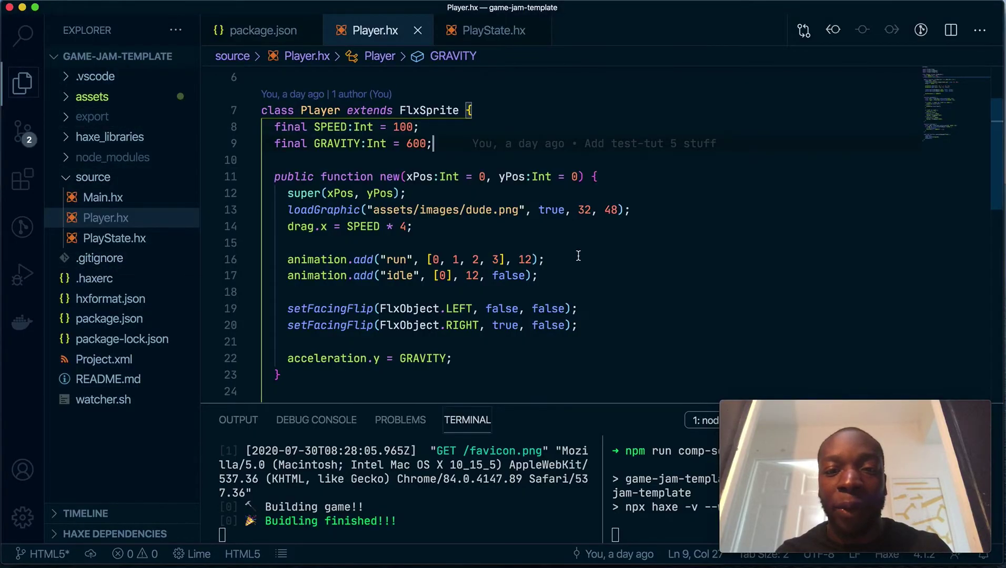
{"action": "key", "text": "super+Tab"}
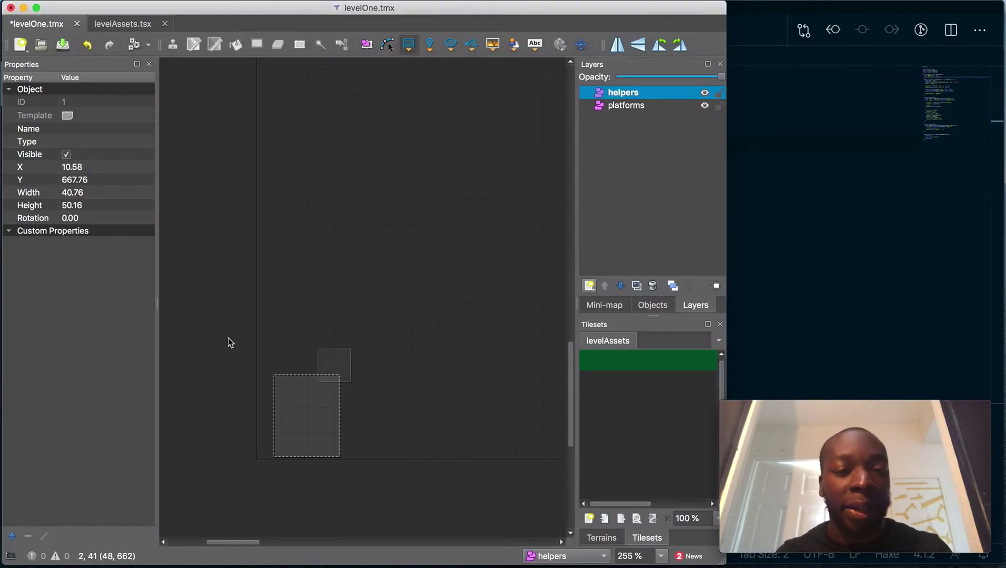
{"action": "double_click", "coordinate": [67, 197]}
{"action": "type", "text": "32"}
{"action": "double_click", "coordinate": [70, 202]}
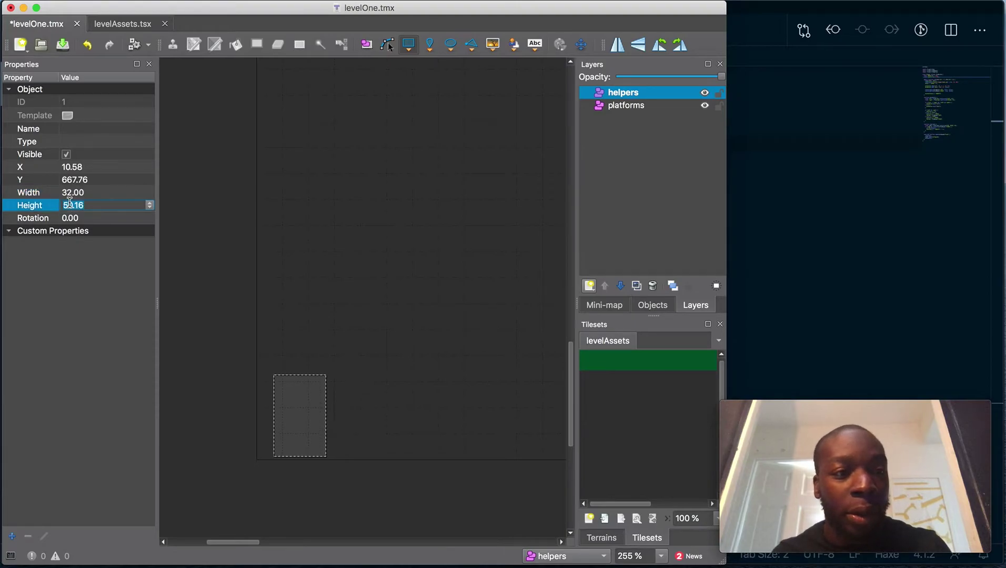
{"action": "key", "text": "Return"}
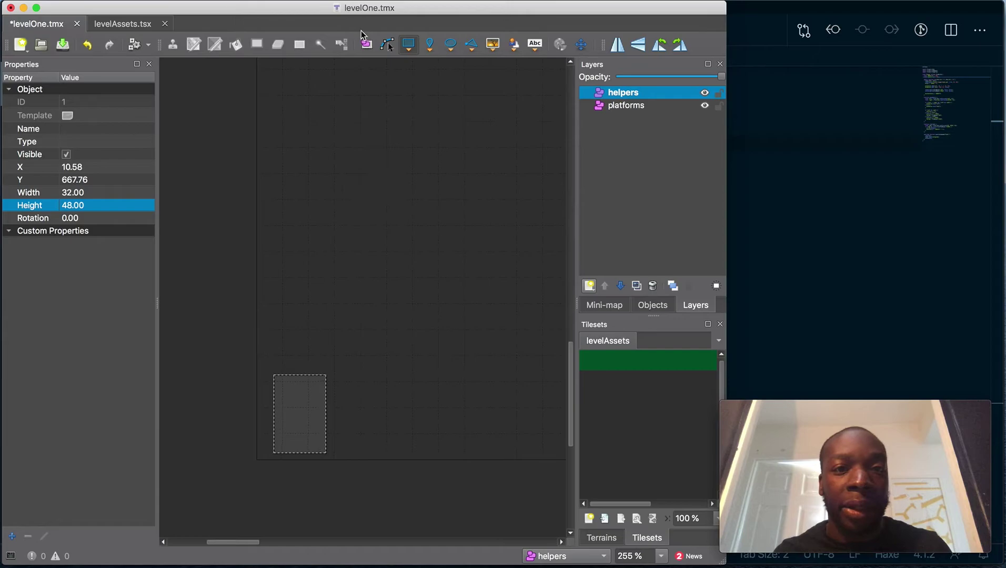
{"action": "left_click", "coordinate": [366, 44]}
- Move the 32×48 helper rectangle up the map's left edge to X 0, Y 525.51, then select the platforms layer
{"action": "mouse_move", "coordinate": [296, 433]}
{"action": "left_mouse_down"}
{"action": "mouse_move", "coordinate": [280, 438]}
{"action": "mouse_move", "coordinate": [294, 292]}
{"action": "mouse_move", "coordinate": [281, 456]}
{"action": "mouse_move", "coordinate": [284, 442]}
{"action": "left_mouse_up"}
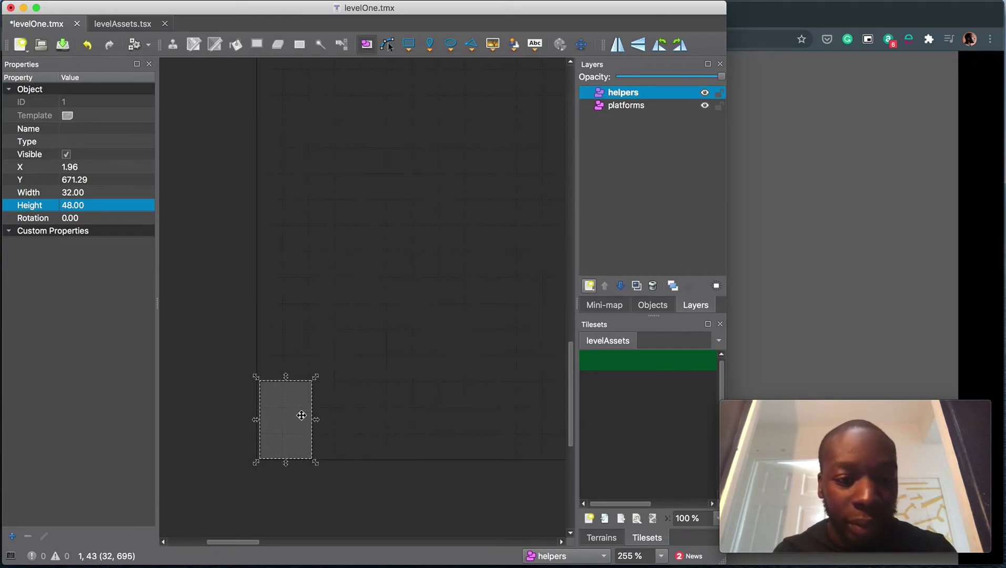
{"action": "left_click_drag", "start_coordinate": [298, 416], "coordinate": [289, 184]}
{"action": "scroll", "coordinate": [403, 339], "scroll_direction": "down", "scroll_amount": 4, "text": "ctrl"}
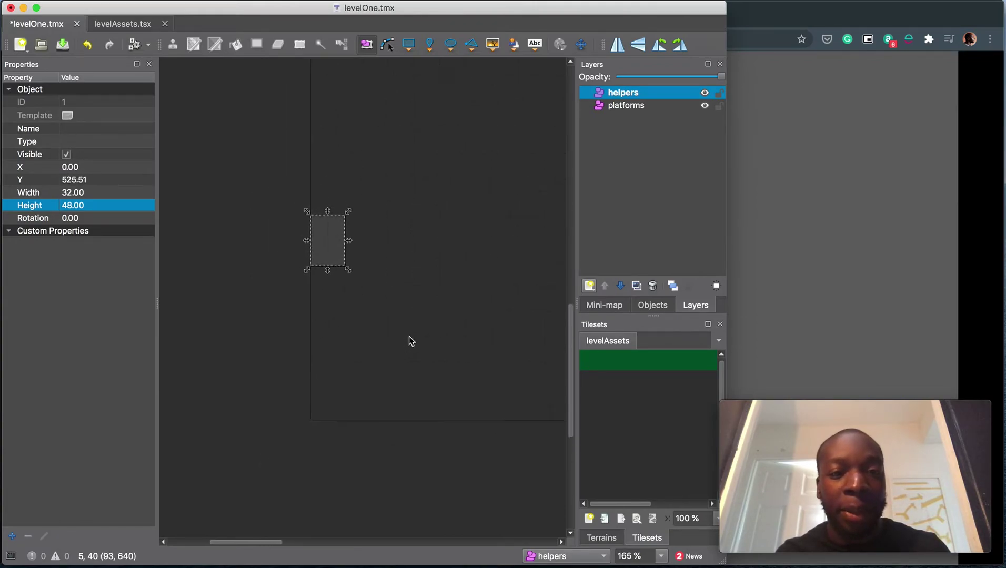
{"action": "left_click", "coordinate": [637, 107]}
- Place the green 400×32 platform tile as a tile object on the platforms layer
{"action": "left_click", "coordinate": [630, 366]}
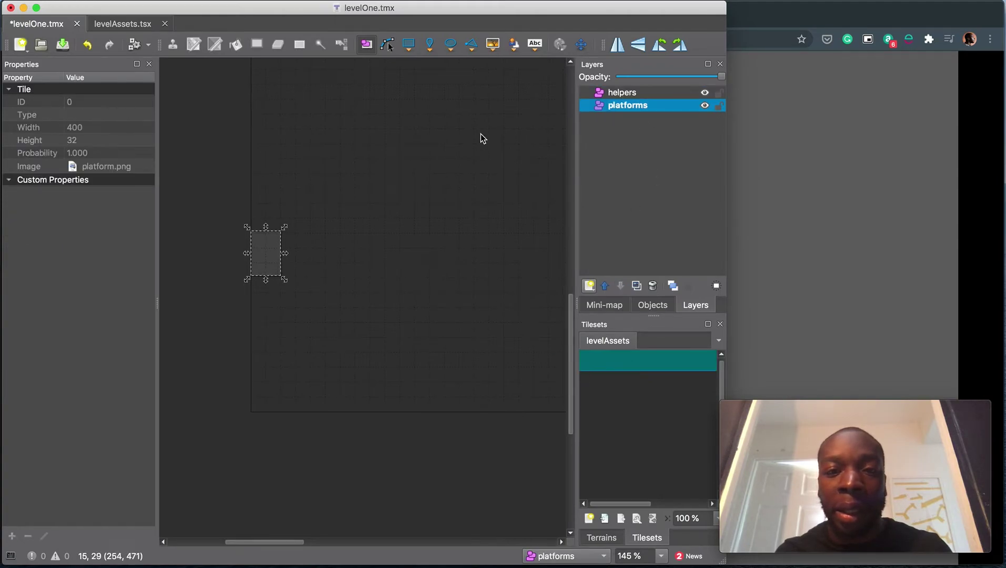
{"action": "left_click", "coordinate": [493, 45]}
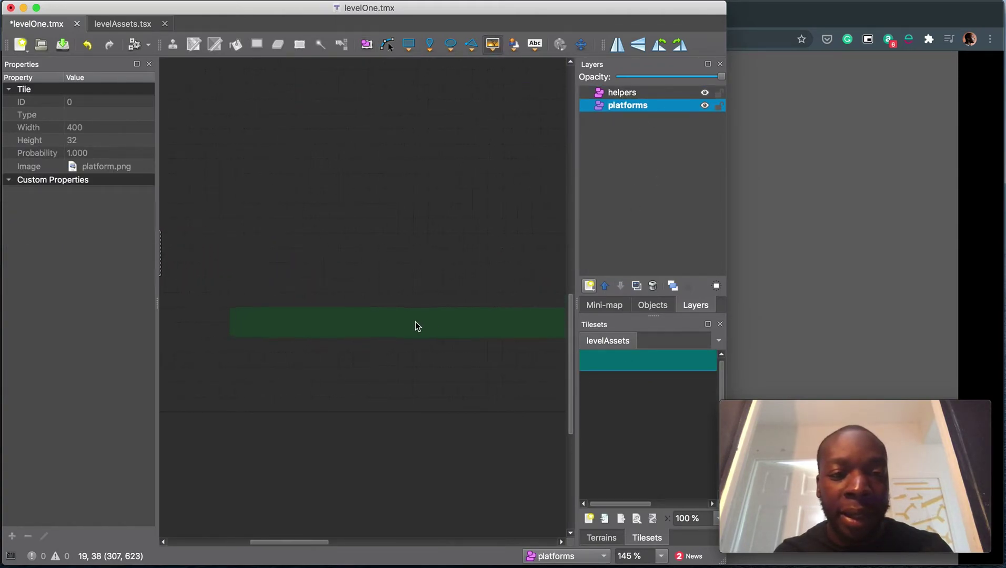
{"action": "scroll", "coordinate": [415, 321], "scroll_direction": "down", "scroll_amount": 5, "text": "ctrl"}
{"action": "scroll", "coordinate": [415, 321], "scroll_direction": "up", "scroll_amount": 1, "text": "ctrl"}
{"action": "scroll", "coordinate": [415, 325], "scroll_direction": "down", "scroll_amount": 1, "text": "ctrl"}
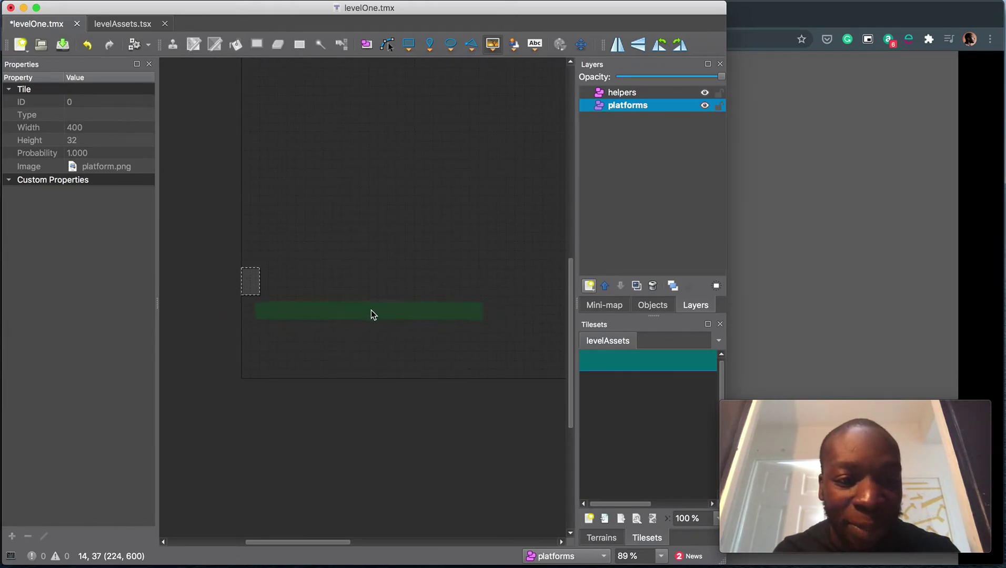
{"action": "left_click", "coordinate": [419, 315]}
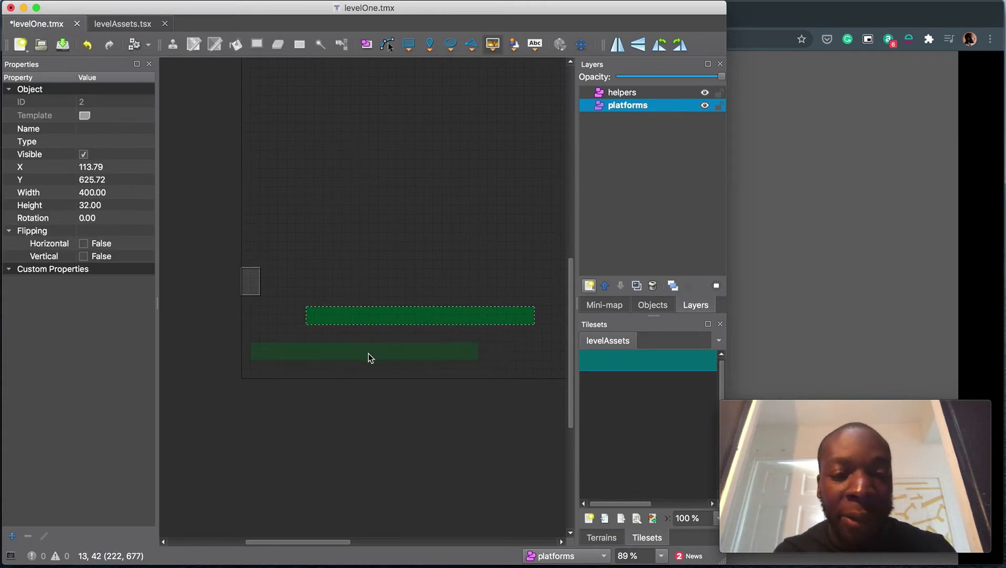
- Drag the new platform right to about X 304.21, Y 623.46, then select the helpers layer
{"action": "scroll", "coordinate": [368, 354], "scroll_direction": "down", "scroll_amount": 3, "text": "ctrl"}
{"action": "left_click", "coordinate": [366, 45]}
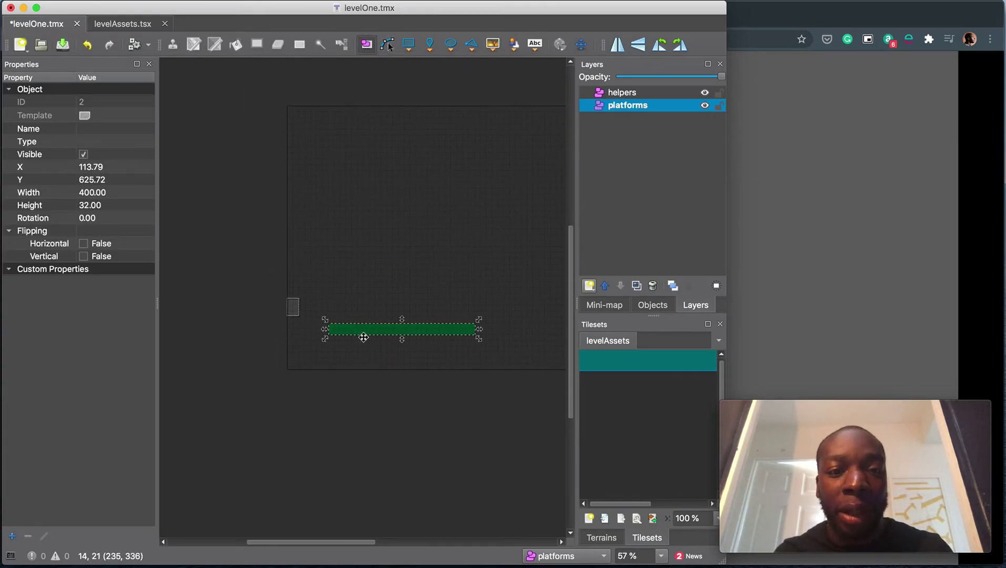
{"action": "left_click_drag", "start_coordinate": [379, 327], "coordinate": [463, 327]}
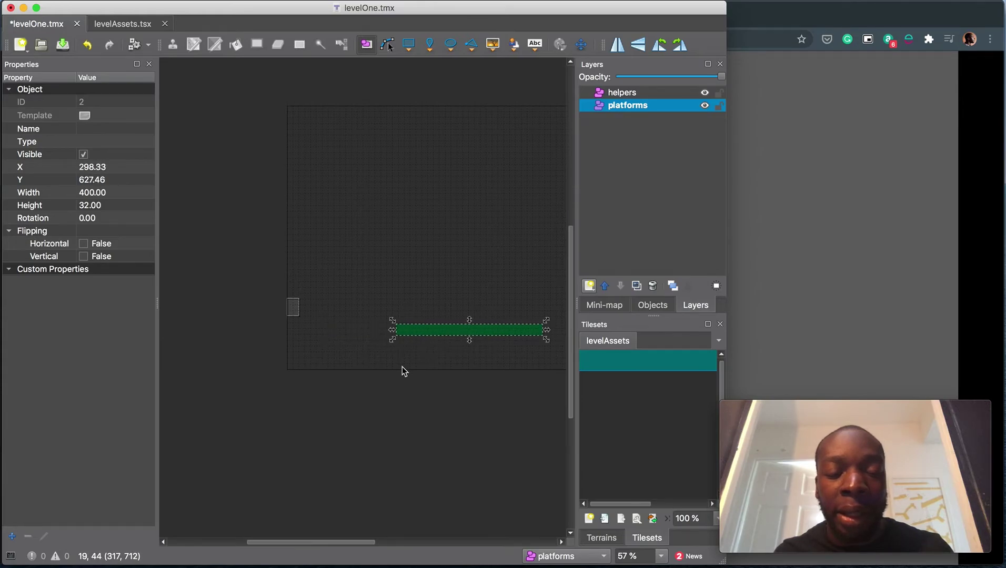
{"action": "scroll", "coordinate": [408, 353], "scroll_direction": "up", "scroll_amount": 5, "text": "ctrl"}
{"action": "scroll", "coordinate": [408, 349], "scroll_direction": "up", "scroll_amount": 3, "text": "ctrl"}
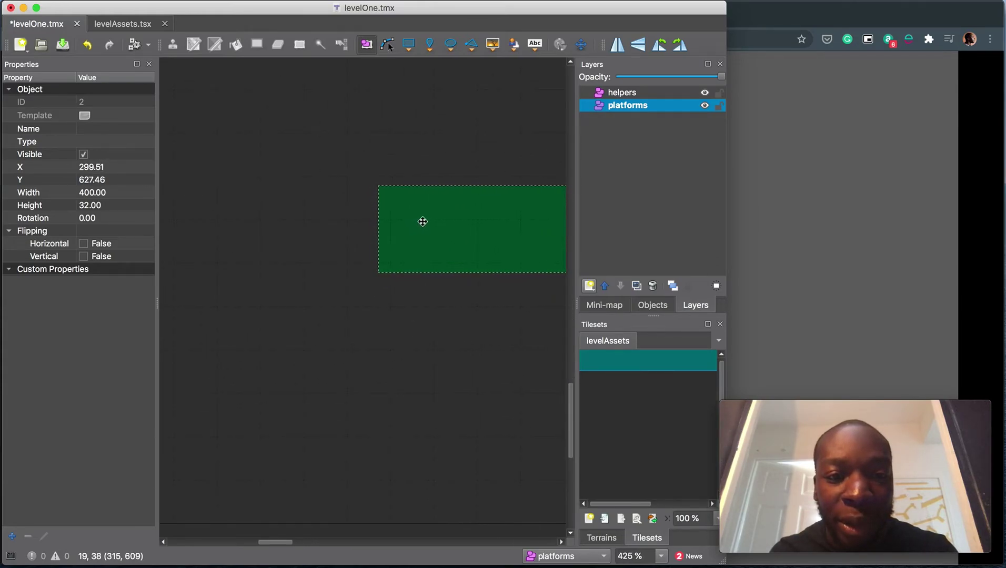
{"action": "left_click_drag", "start_coordinate": [422, 220], "coordinate": [431, 212]}
{"action": "scroll", "coordinate": [431, 212], "scroll_direction": "down", "scroll_amount": 6, "text": "ctrl"}
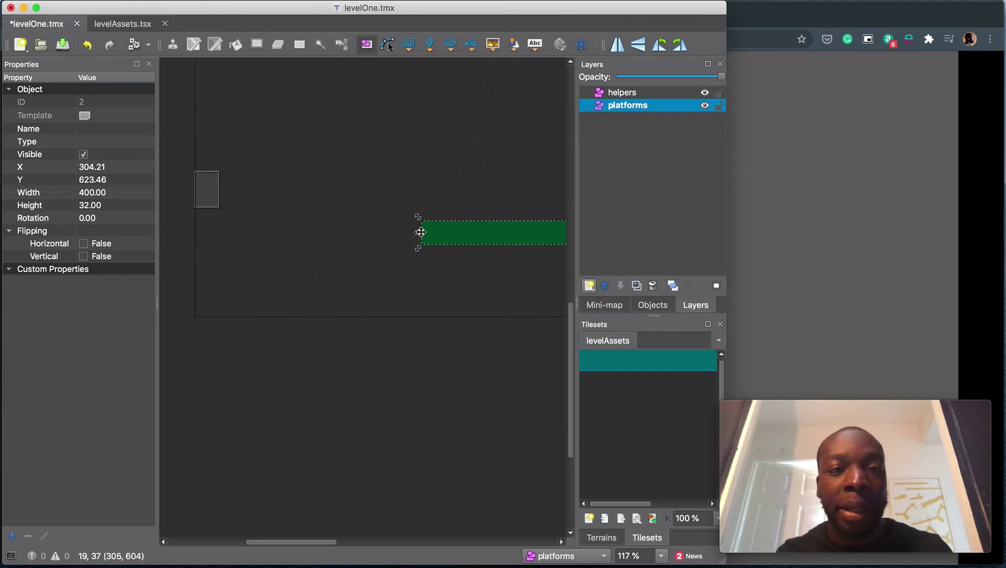
{"action": "scroll", "coordinate": [387, 293], "scroll_direction": "left", "scroll_amount": 5}
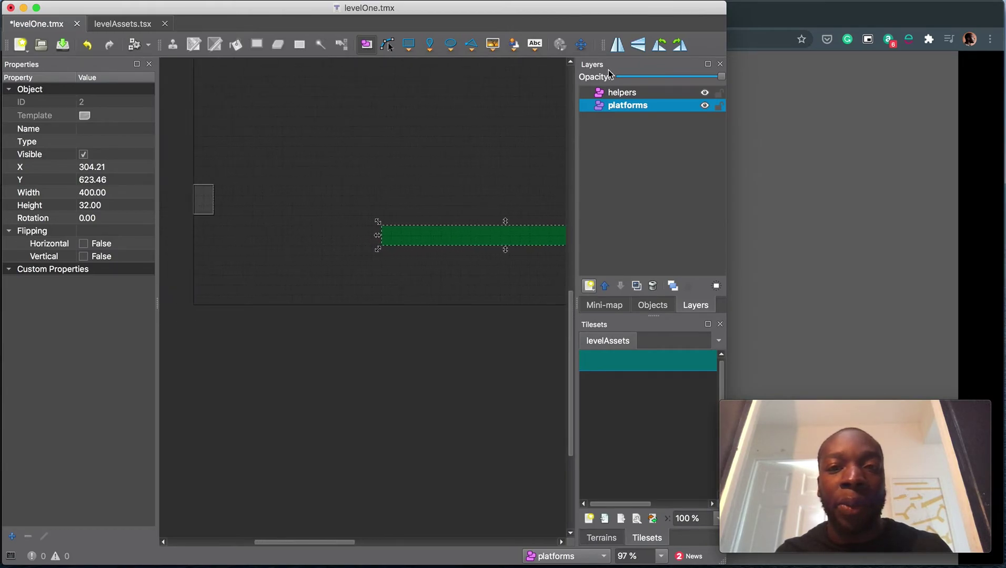
{"action": "left_click", "coordinate": [616, 93]}
- Move the helper rectangle above the first platform to about X 670, Y 443
{"action": "left_click_drag", "start_coordinate": [203, 200], "coordinate": [479, 195]}
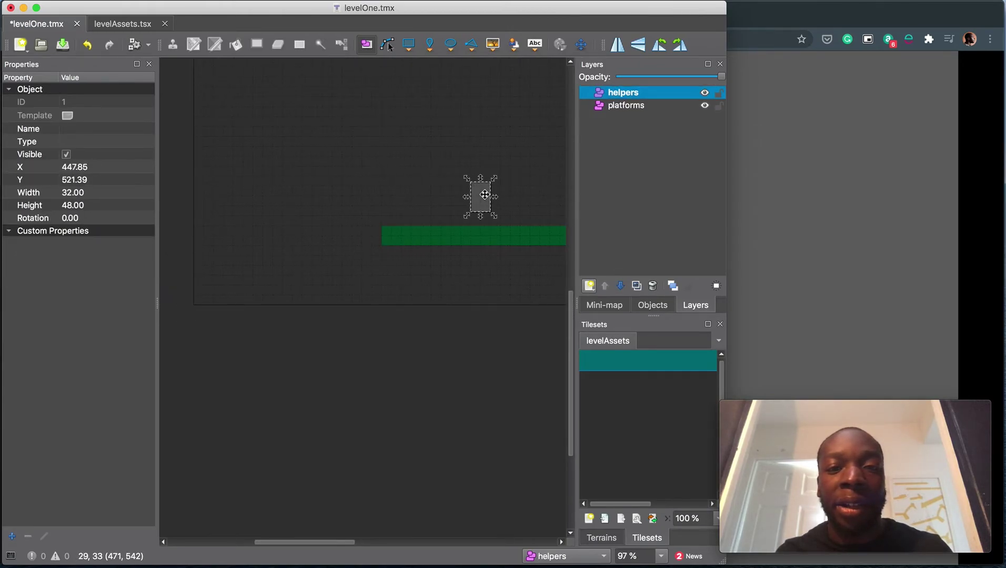
{"action": "scroll", "coordinate": [485, 194], "scroll_direction": "right", "scroll_amount": 5}
{"action": "scroll", "coordinate": [485, 200], "scroll_direction": "down", "scroll_amount": 1, "text": "ctrl"}
{"action": "left_click_drag", "start_coordinate": [260, 198], "coordinate": [408, 68]}
{"action": "scroll", "coordinate": [368, 205], "scroll_direction": "up", "scroll_amount": 5, "text": "ctrl"}
{"action": "scroll", "coordinate": [400, 156], "scroll_direction": "down", "scroll_amount": 3, "text": "ctrl"}
{"action": "scroll", "coordinate": [408, 119], "scroll_direction": "down", "scroll_amount": 2, "text": "ctrl"}
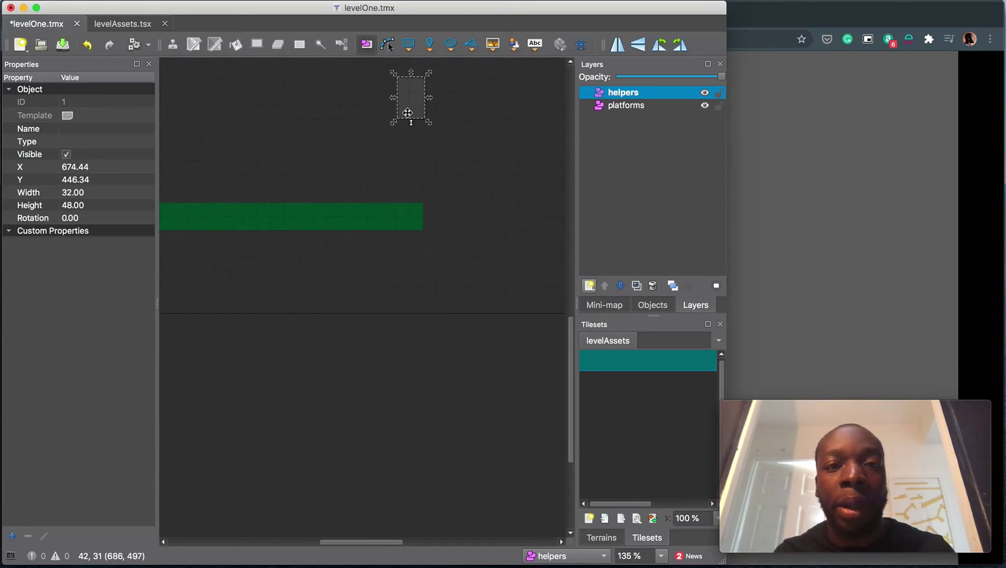
{"action": "left_click_drag", "start_coordinate": [406, 109], "coordinate": [403, 96]}
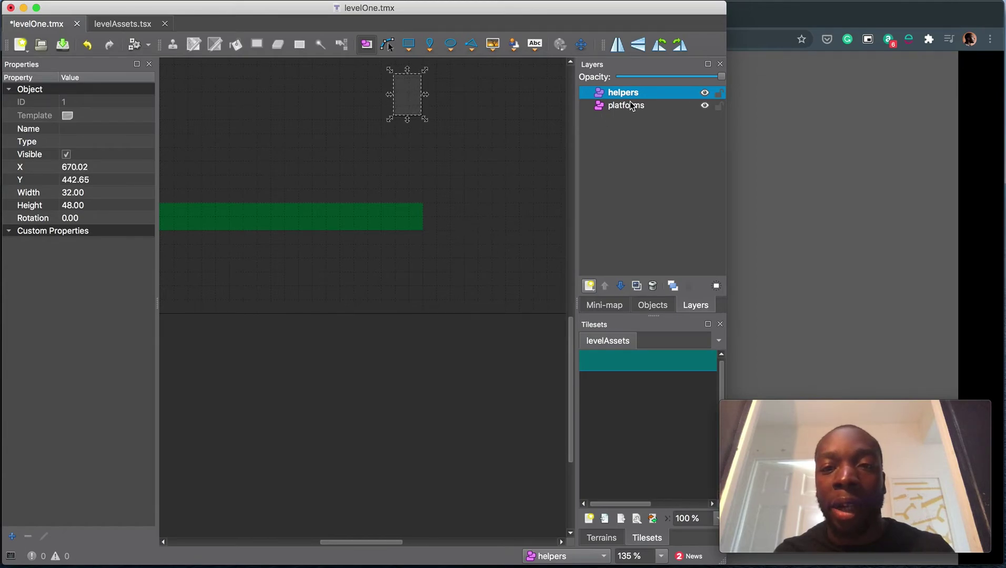
- Insert a second 400×32 platform on the platforms layer at X 767.70, Y 524.79
{"action": "left_click", "coordinate": [631, 106]}
{"action": "left_click", "coordinate": [492, 44]}
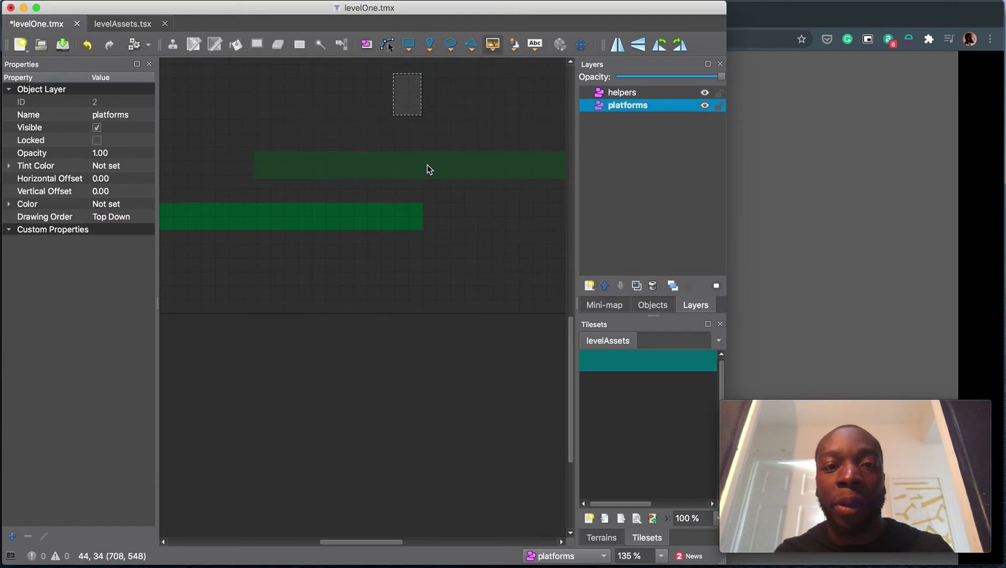
{"action": "scroll", "coordinate": [431, 164], "scroll_direction": "down", "scroll_amount": 3, "text": "ctrl"}
{"action": "scroll", "coordinate": [435, 164], "scroll_direction": "right", "scroll_amount": 3}
{"action": "scroll", "coordinate": [435, 162], "scroll_direction": "right", "scroll_amount": 1}
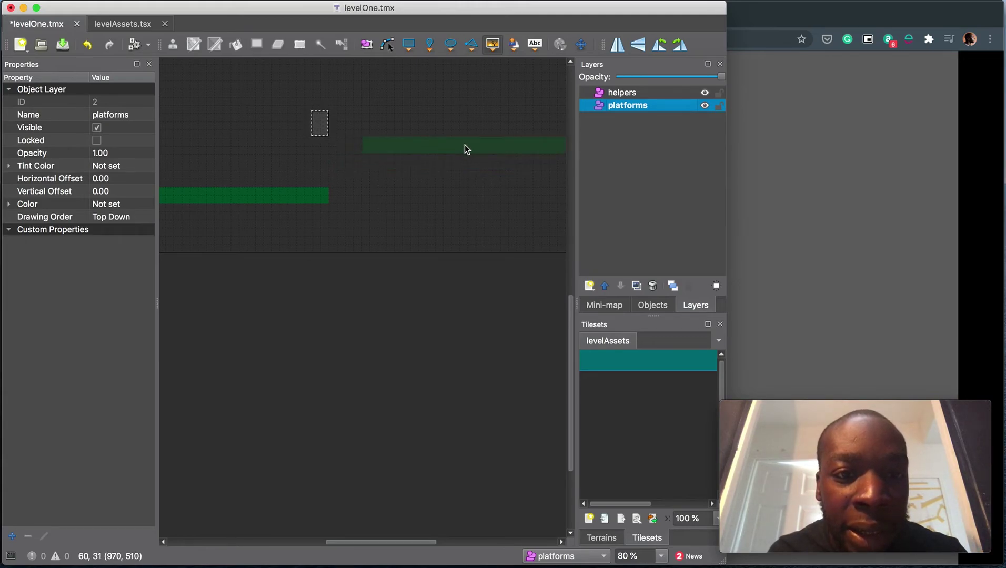
{"action": "left_click", "coordinate": [463, 146]}
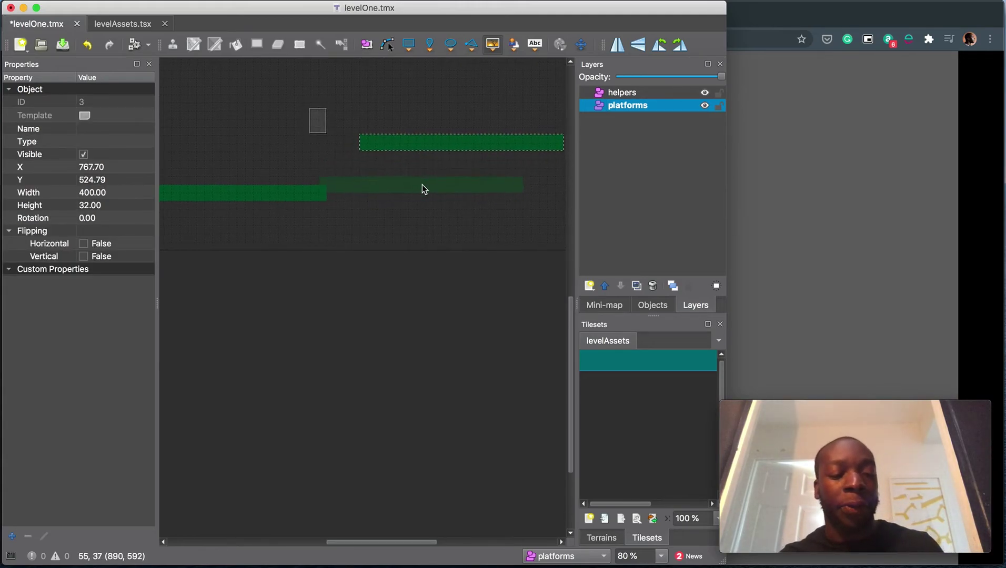
- Nudge the second platform to X 768.81, Y 529.52
{"action": "key", "text": "s"}
{"action": "scroll", "coordinate": [401, 134], "scroll_direction": "up", "scroll_amount": 6, "text": "ctrl"}
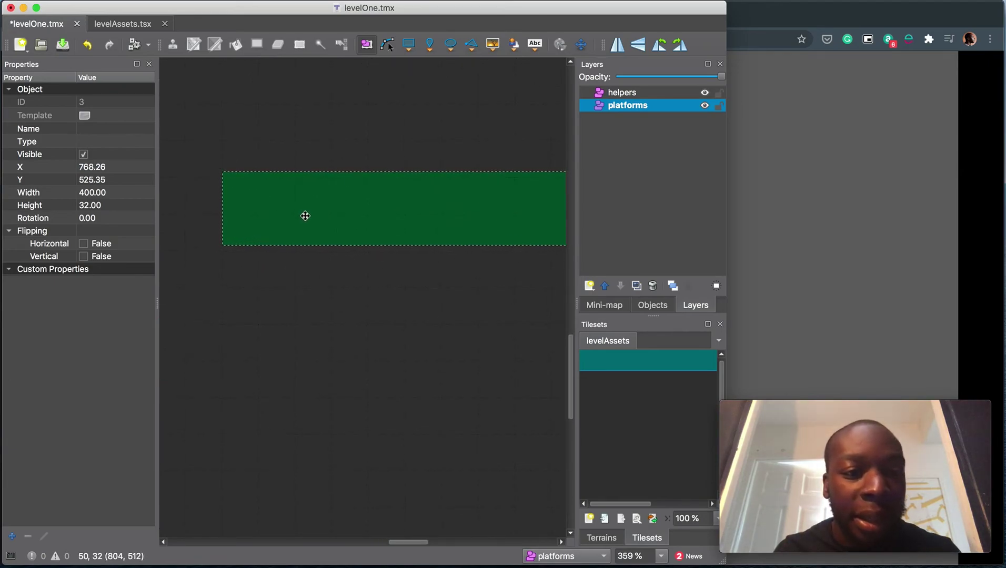
{"action": "left_click_drag", "start_coordinate": [302, 224], "coordinate": [305, 225]}
{"action": "scroll", "coordinate": [307, 221], "scroll_direction": "down", "scroll_amount": 5, "text": "ctrl"}
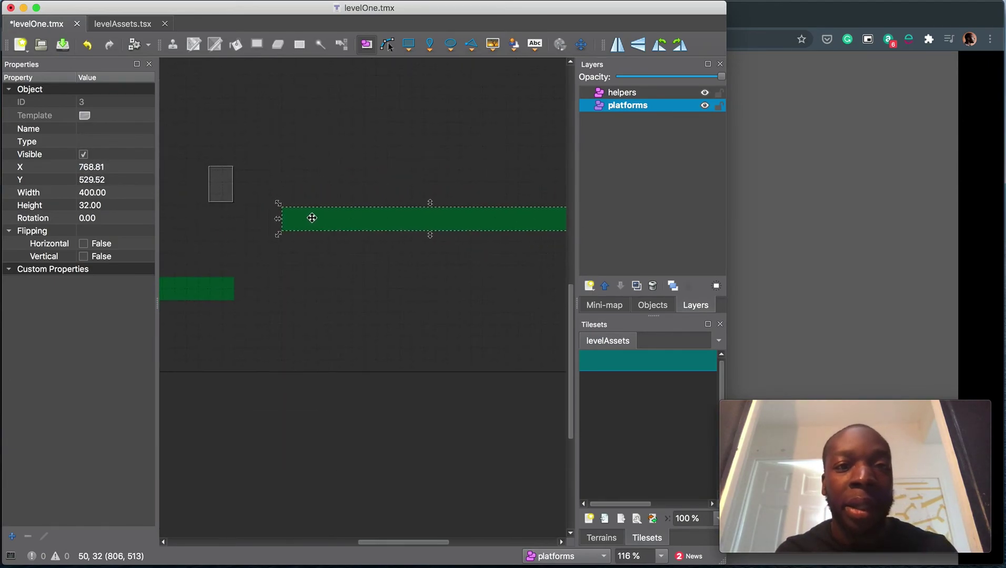
{"action": "scroll", "coordinate": [315, 220], "scroll_direction": "left", "scroll_amount": 3}
- Save levelOne.tmx and switch over to VS Code
{"action": "key", "text": "ctrl+s"}
{"action": "scroll", "coordinate": [391, 232], "scroll_direction": "down", "scroll_amount": 4, "text": "ctrl"}
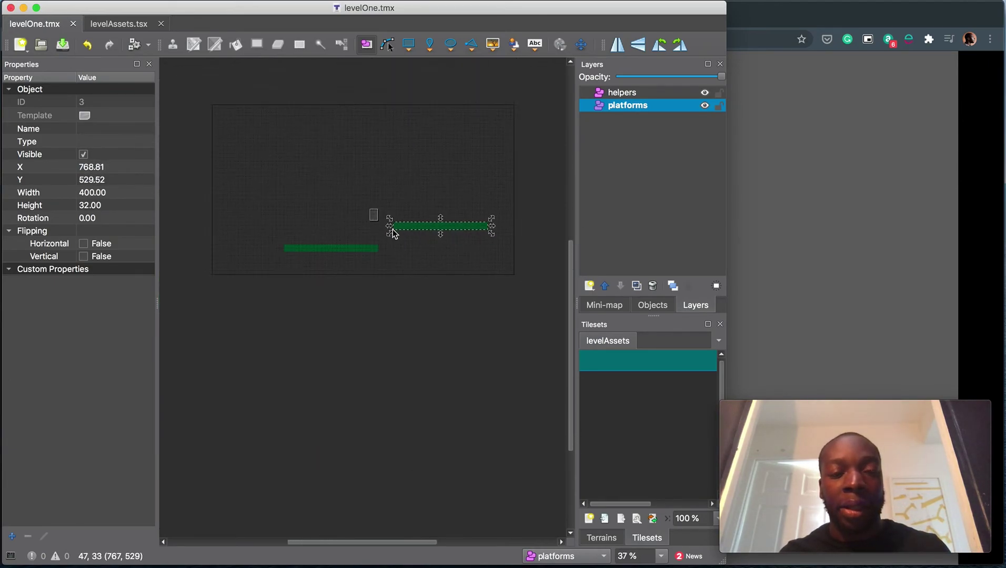
{"action": "scroll", "coordinate": [392, 232], "scroll_direction": "up", "scroll_amount": 2, "text": "ctrl"}
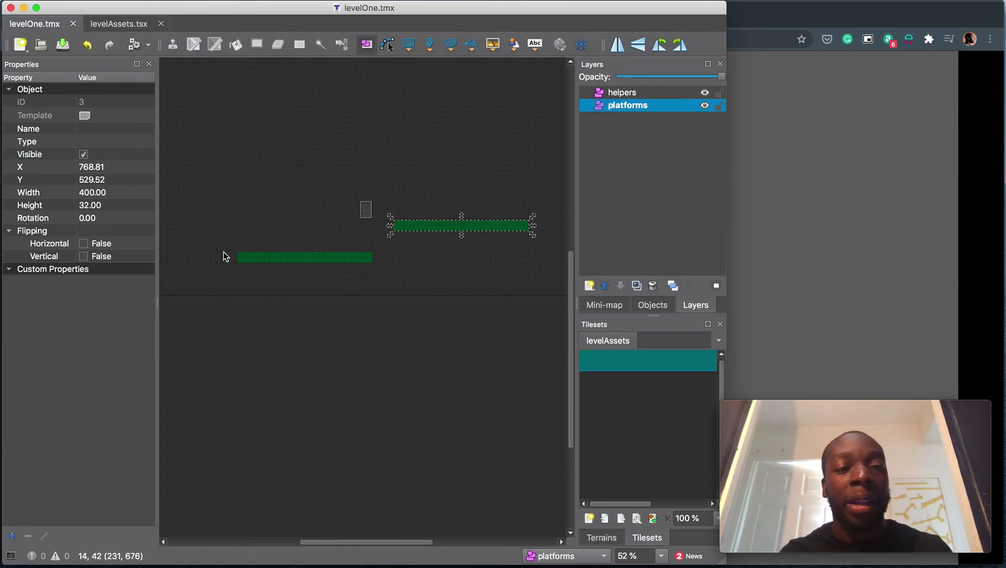
{"action": "scroll", "coordinate": [267, 236], "scroll_direction": "up", "scroll_amount": 4, "text": "ctrl"}
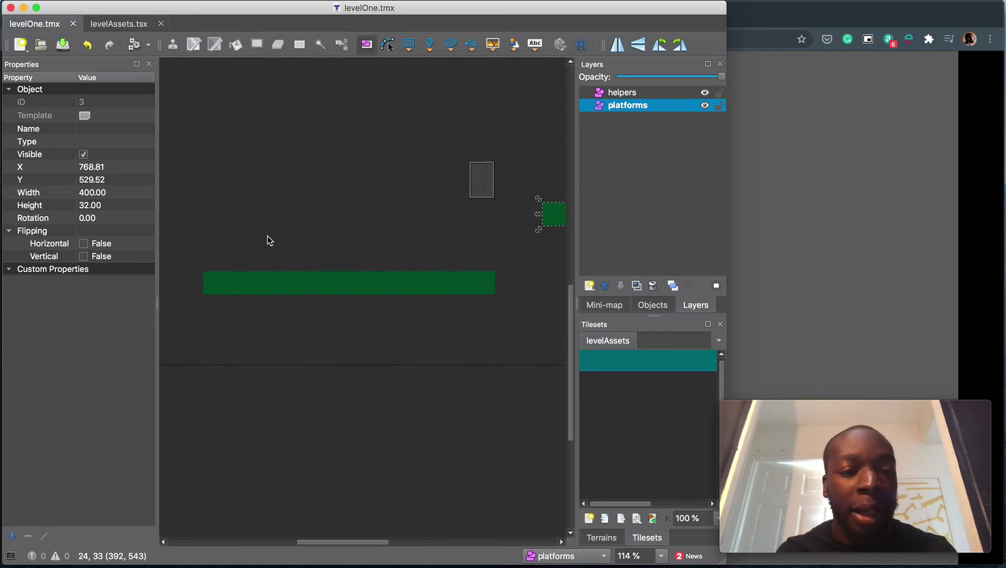
{"action": "scroll", "coordinate": [346, 236], "scroll_direction": "down", "scroll_amount": 4, "text": "ctrl"}
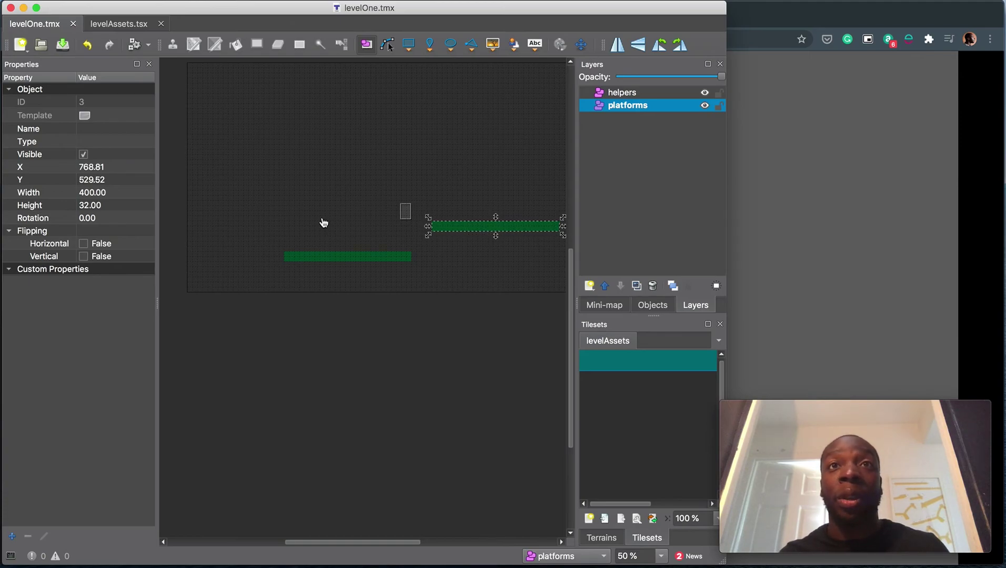
{"action": "key", "text": "super+Tab"}
- Delete data-goes-here.txt under assets/data, then open levelOne.tmx to view its object-group XML
{"action": "left_click", "coordinate": [65, 98]}
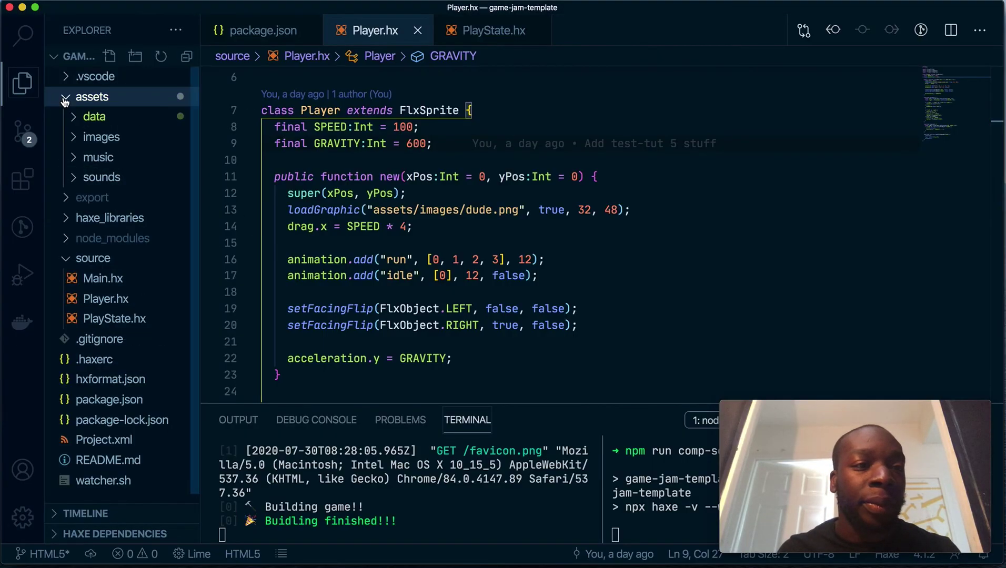
{"action": "left_click", "coordinate": [74, 117]}
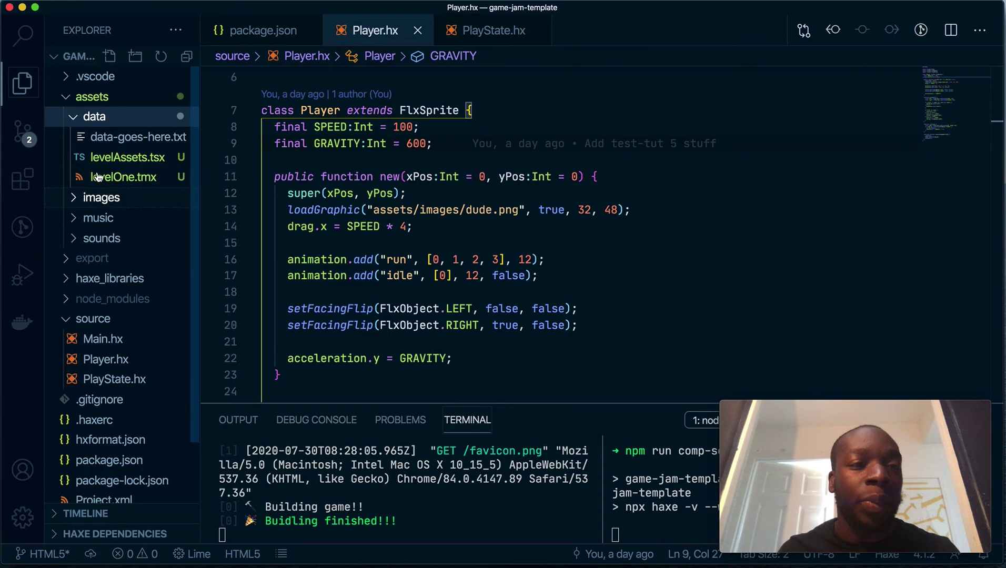
{"action": "right_click", "coordinate": [115, 137]}
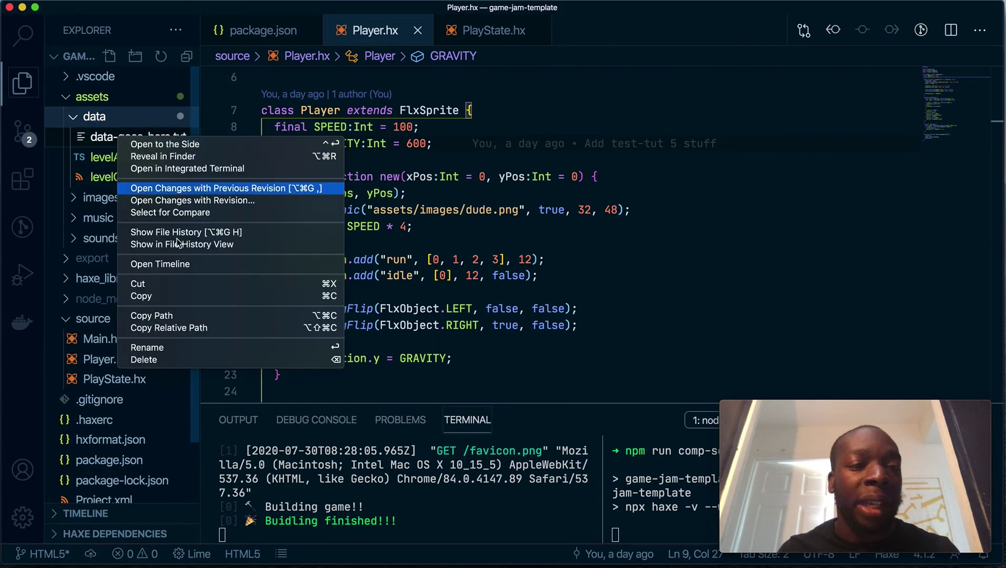
{"action": "left_click", "coordinate": [183, 360]}
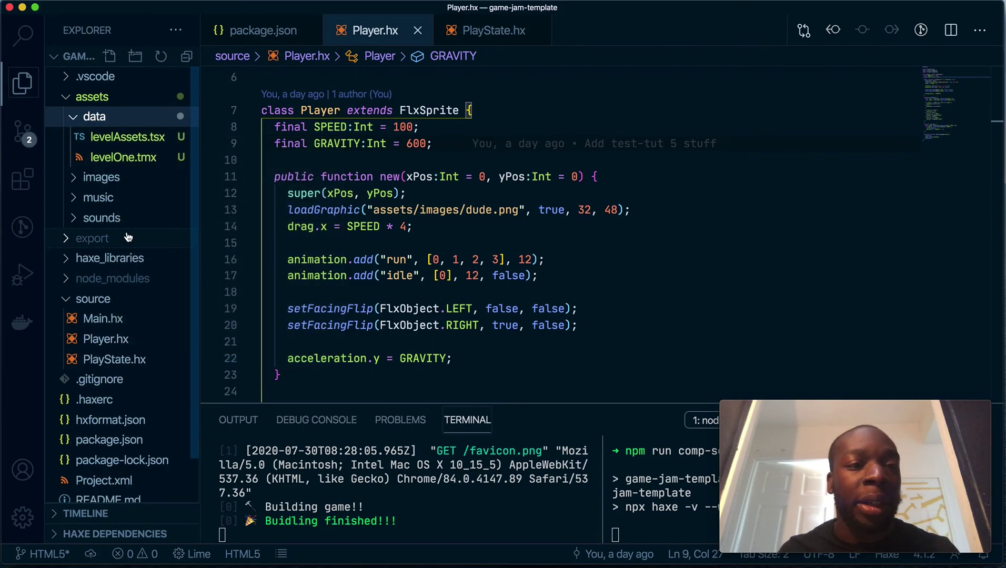
{"action": "left_click", "coordinate": [116, 157]}
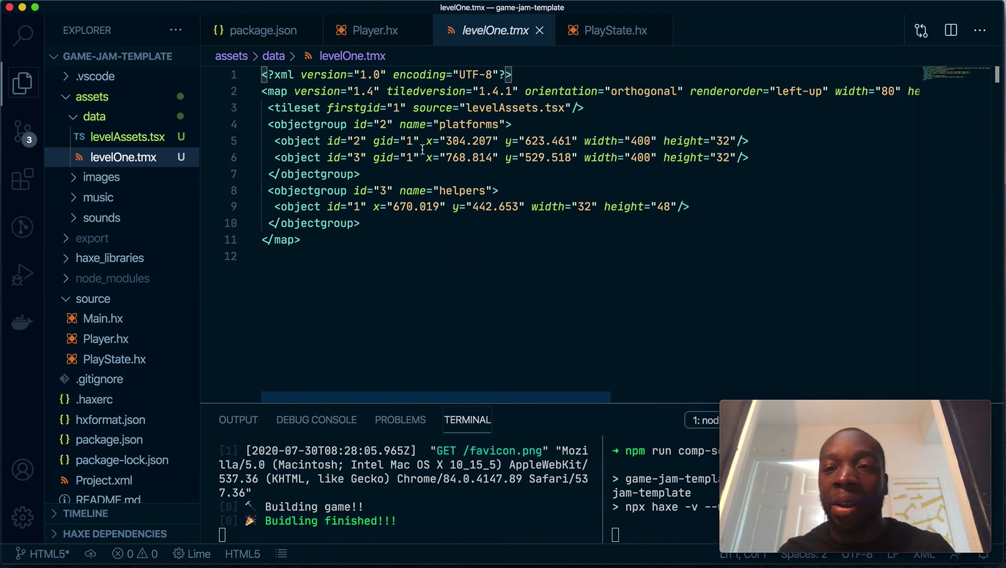
{"action": "left_click", "coordinate": [128, 136]}
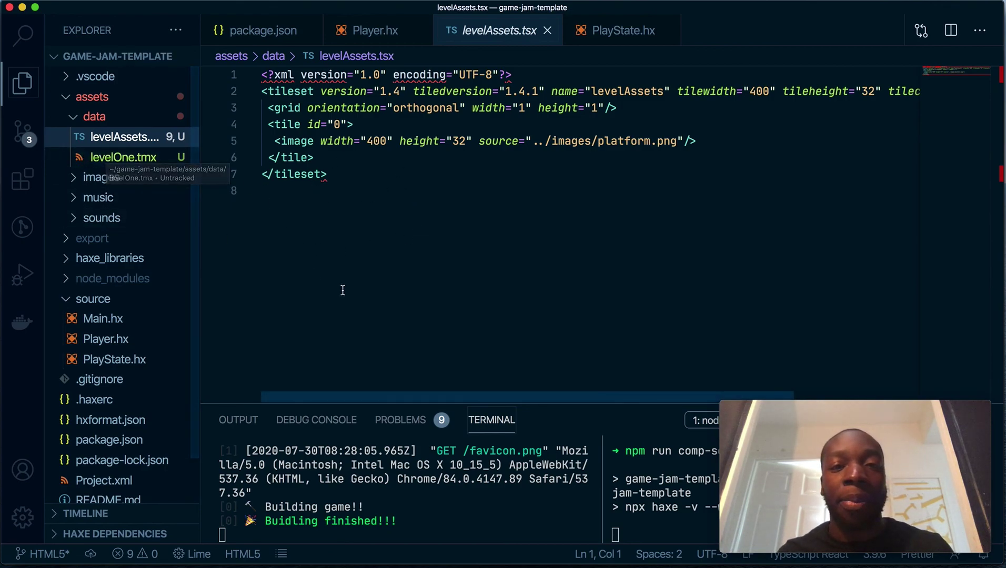
{"action": "left_click", "coordinate": [135, 161]}
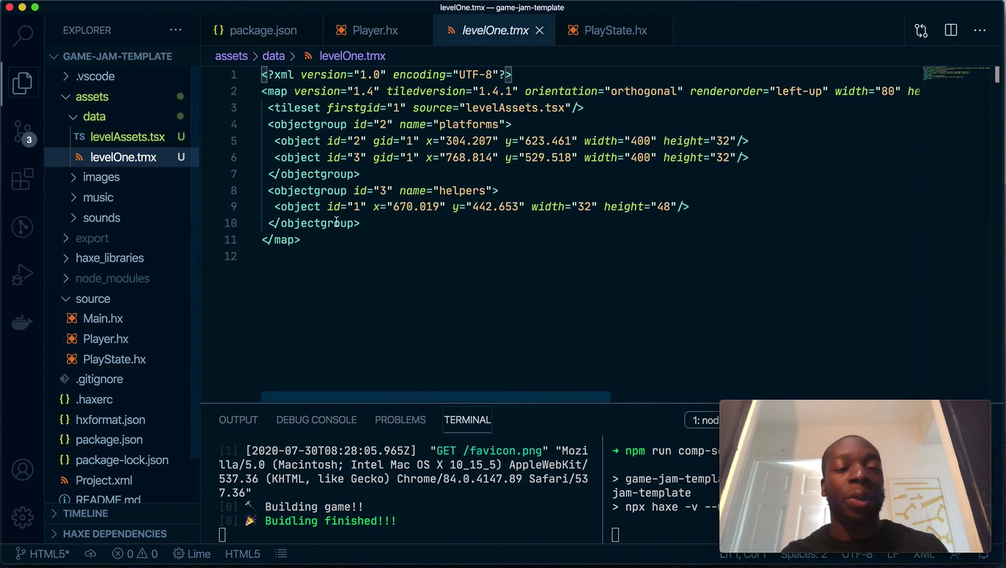